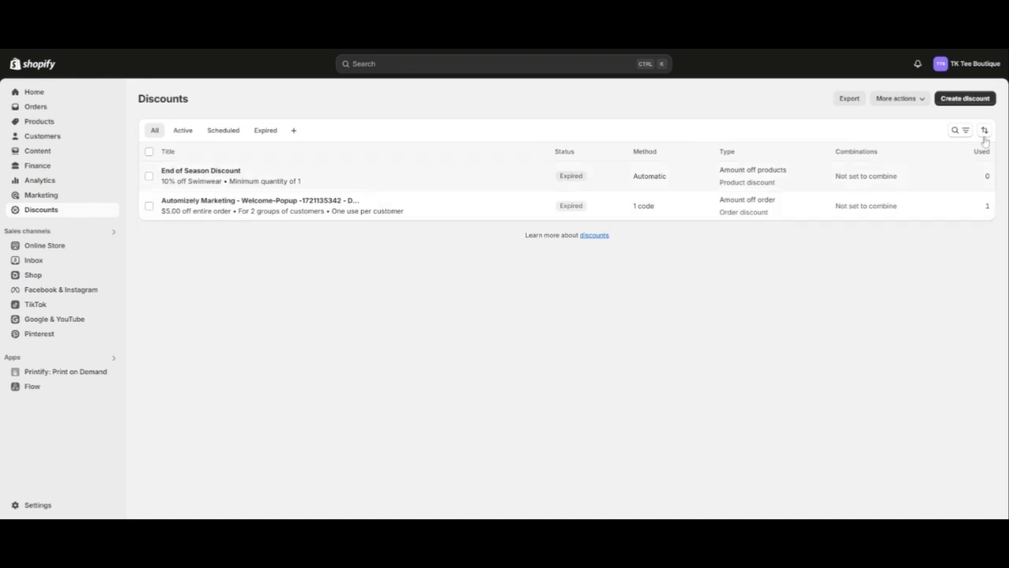
# - Start a new amount-off-products discount that uses the discount code method
pyautogui.click(956, 107)
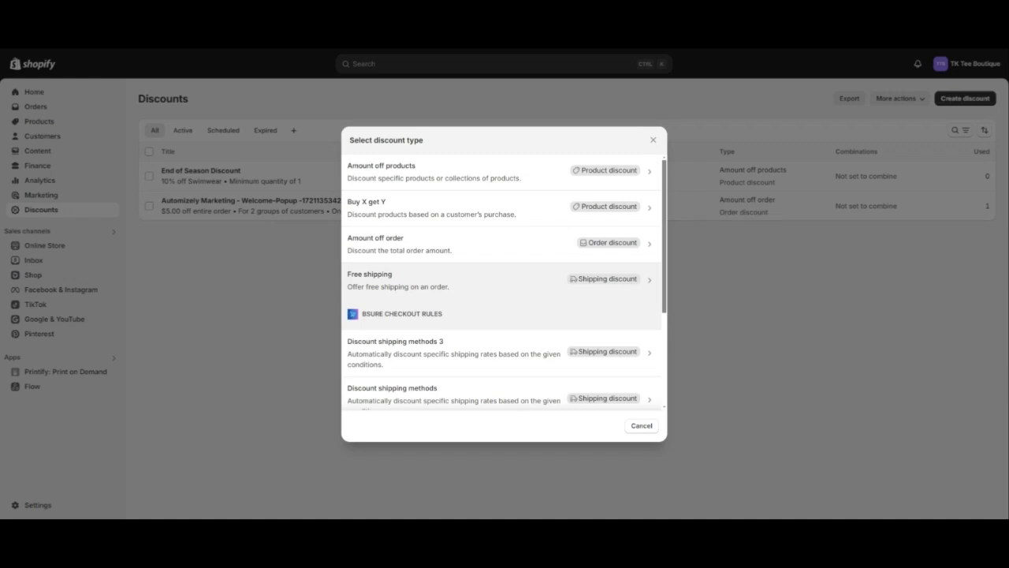
pyautogui.click(498, 182)
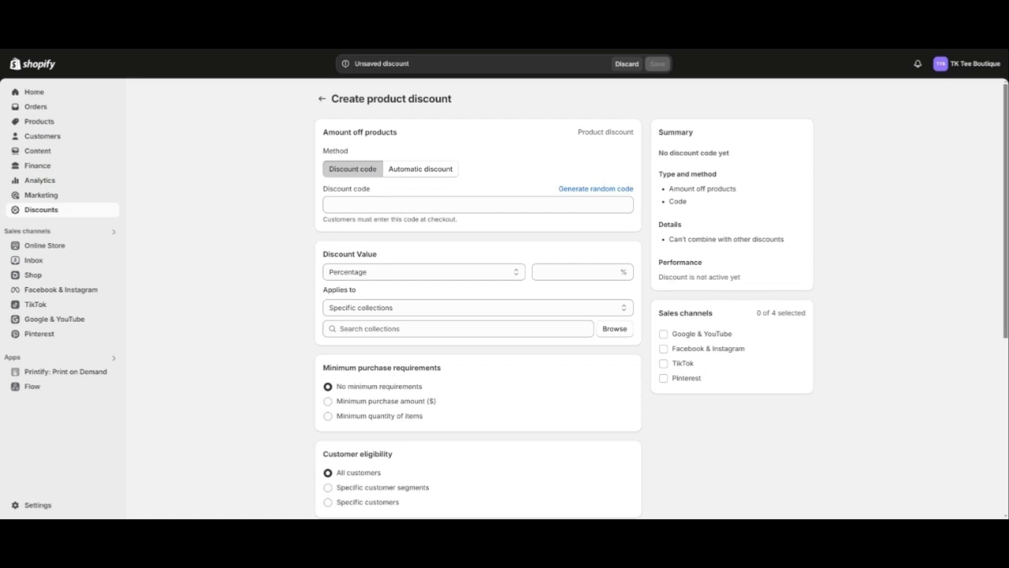
pyautogui.click(401, 175)
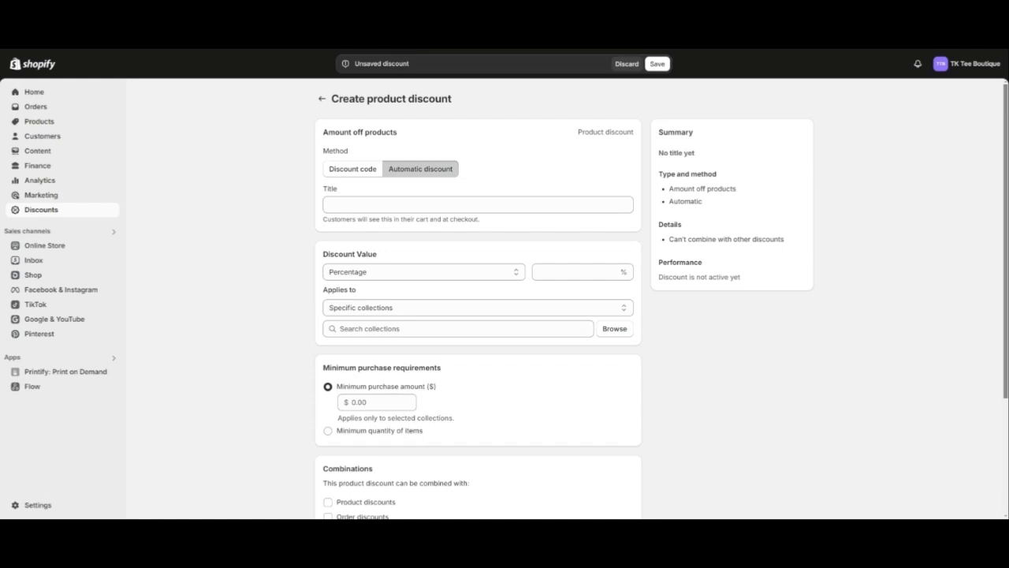
pyautogui.click(347, 172)
# - Generate a random discount code and replace it with "10% OFF"
pyautogui.click(353, 204)
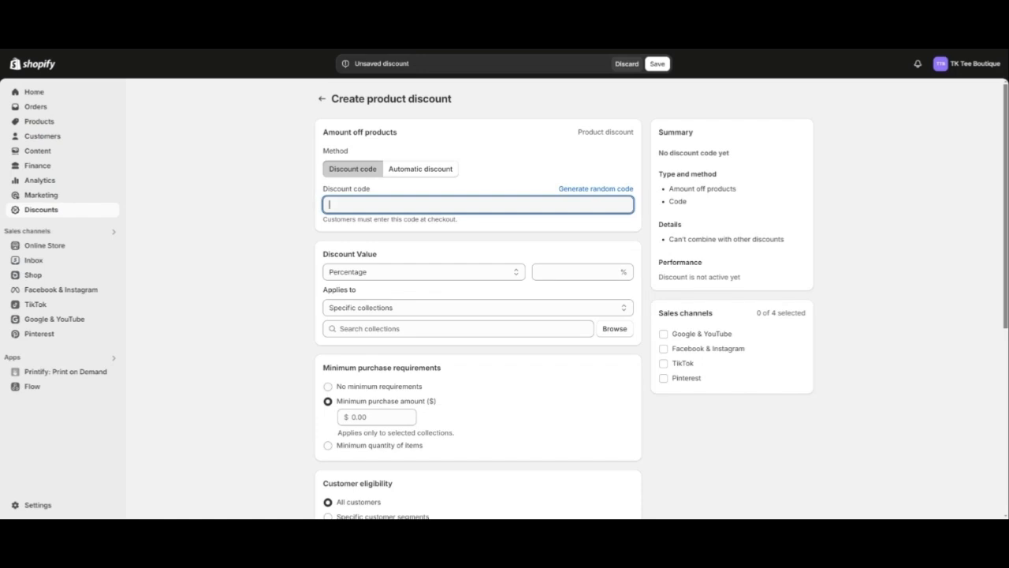
pyautogui.click(612, 190)
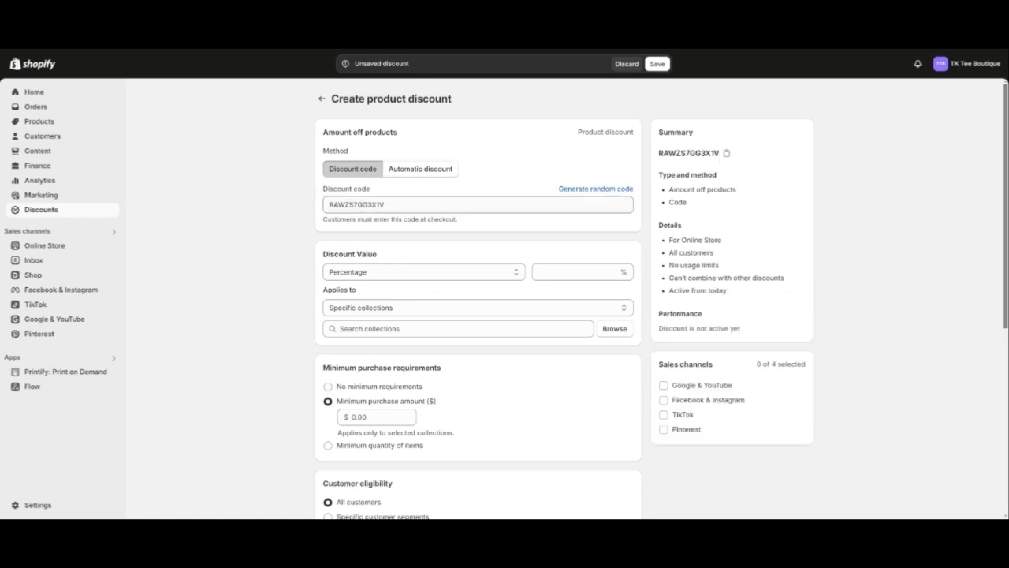
pyautogui.moveTo(390, 204); pyautogui.dragTo(298, 205)
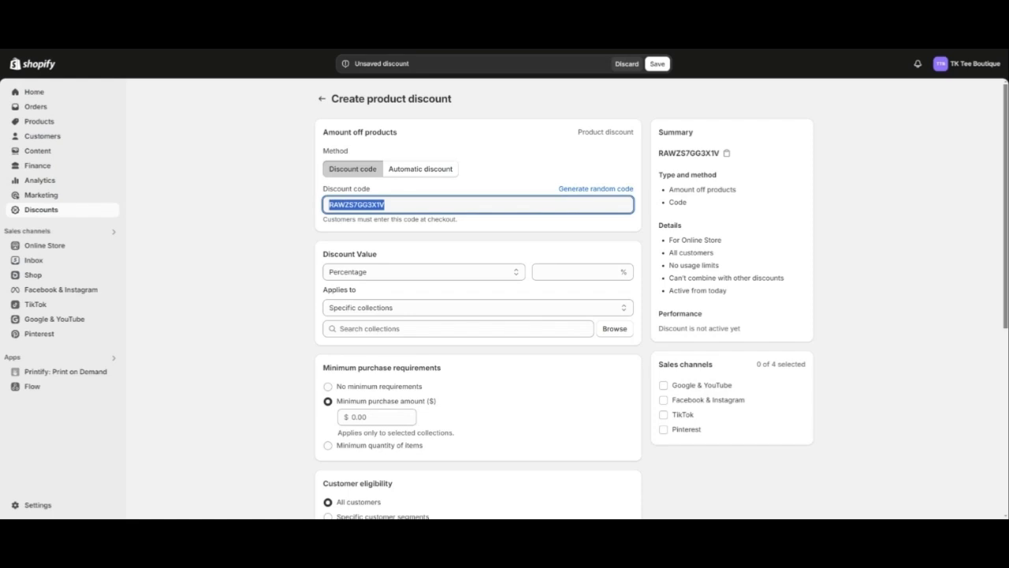
pyautogui.write('10% OFF')
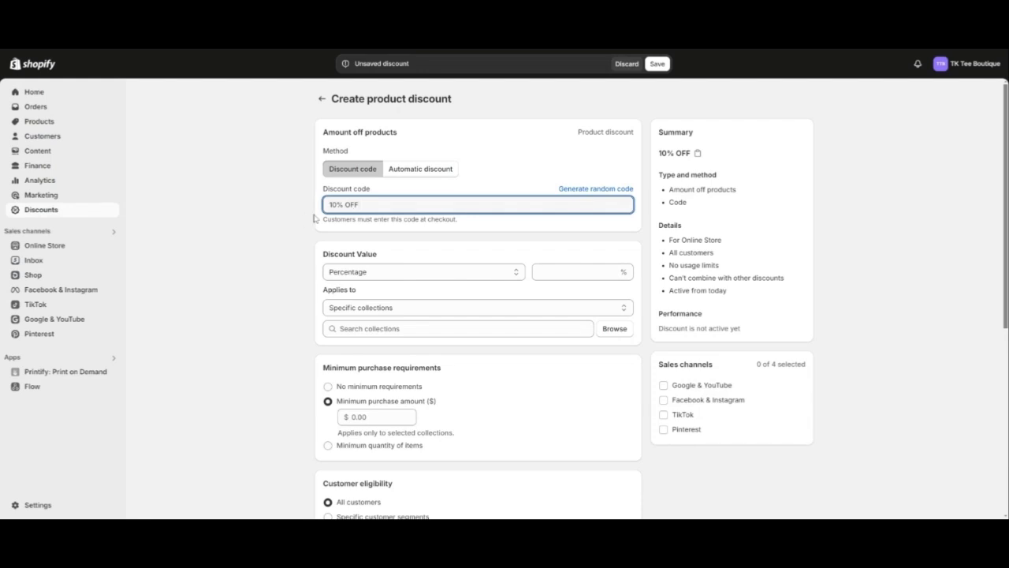
# - Set the discount value to a fixed amount of $10
pyautogui.scroll(-3, 431, 227)
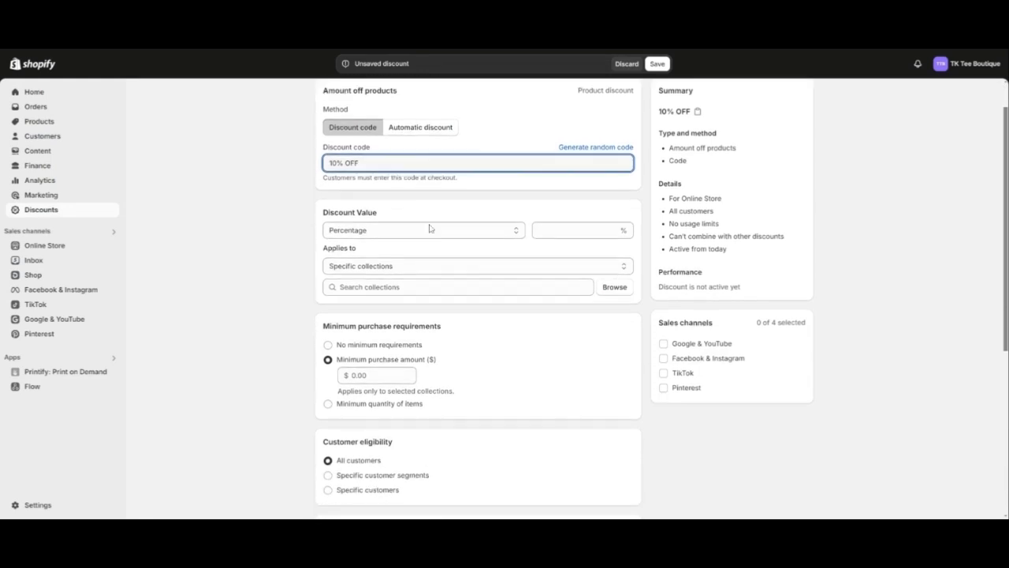
pyautogui.click(515, 169)
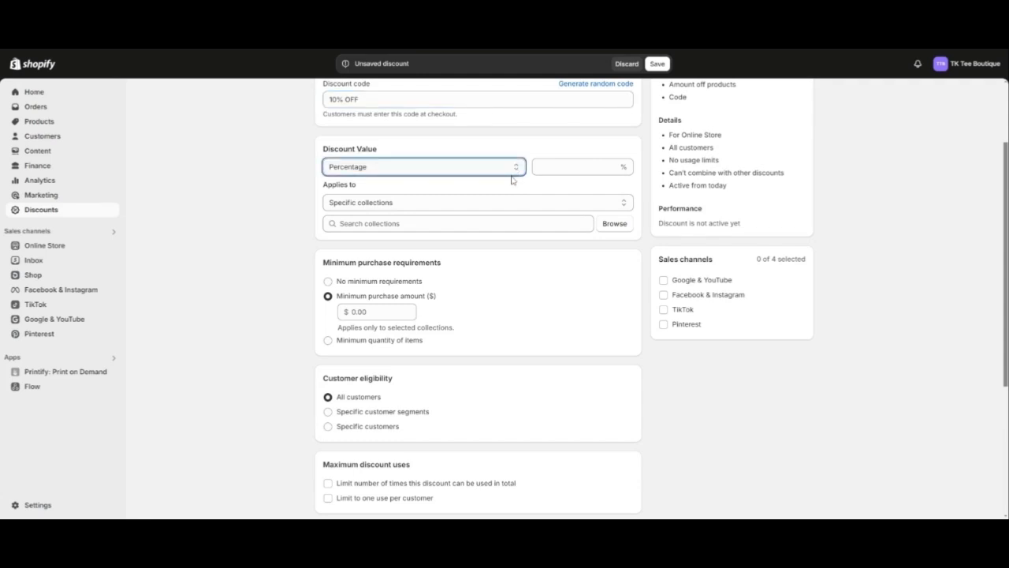
pyautogui.click(514, 189)
pyautogui.click(540, 187)
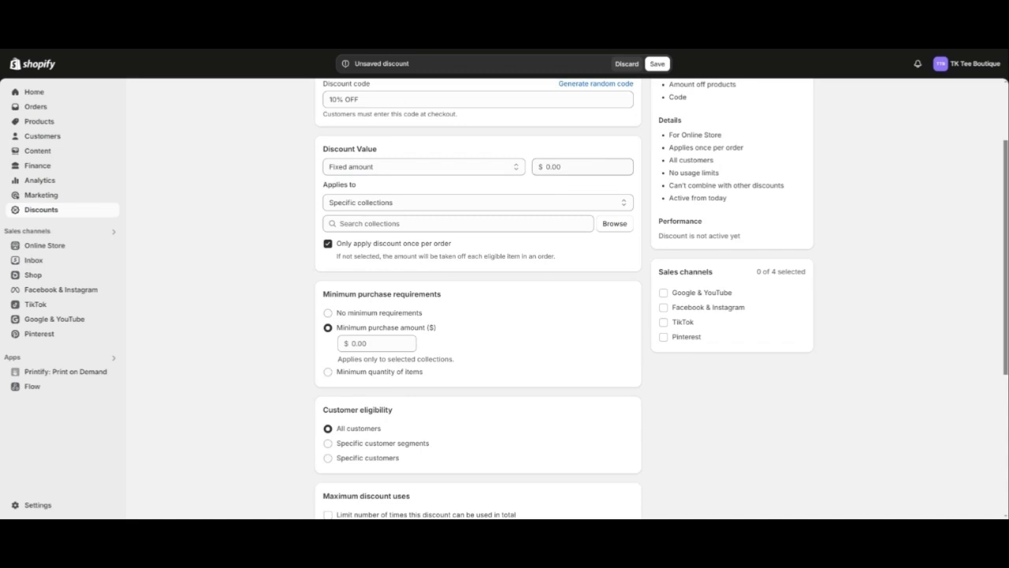
pyautogui.click(535, 167)
pyautogui.write('10')
# - Switch the discount value to a percentage of 10%
pyautogui.click(517, 167)
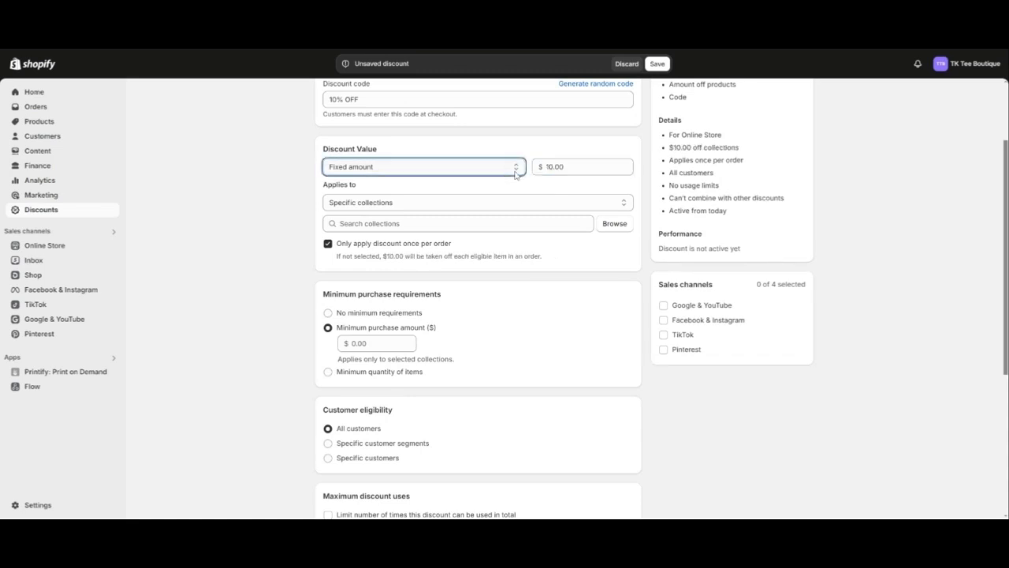
pyautogui.click(491, 186)
pyautogui.click(538, 166)
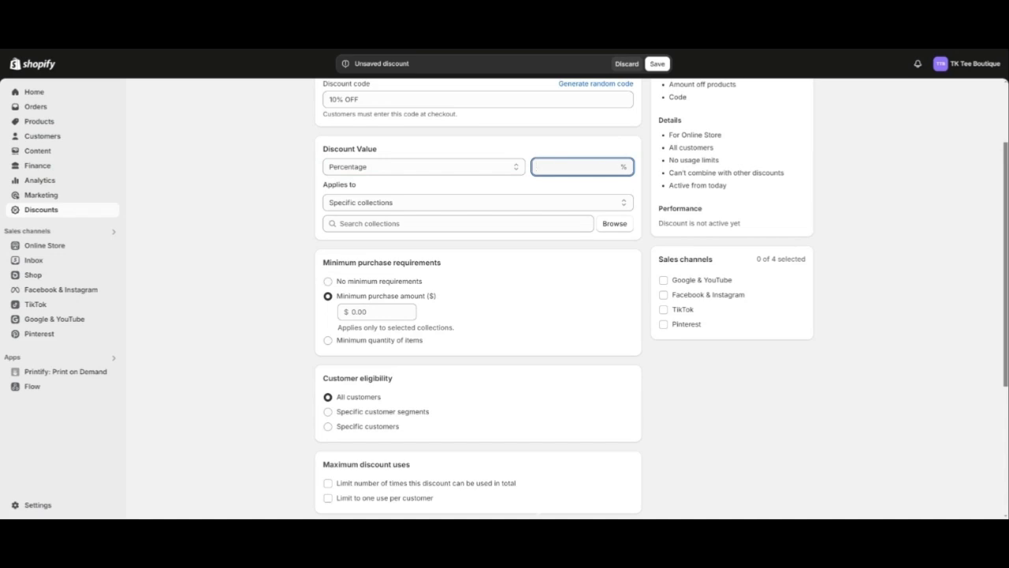
pyautogui.write('10')
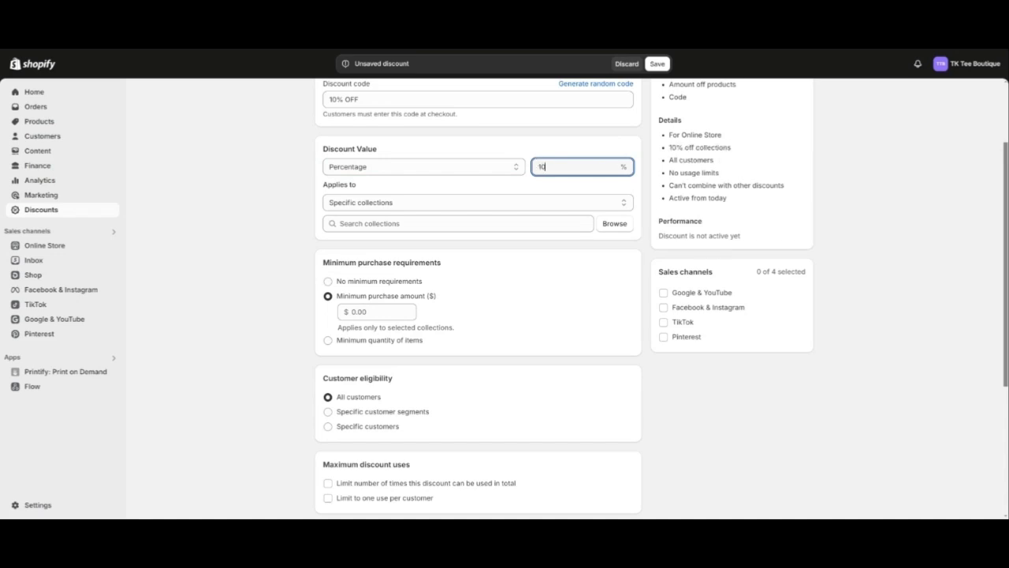
pyautogui.click(487, 188)
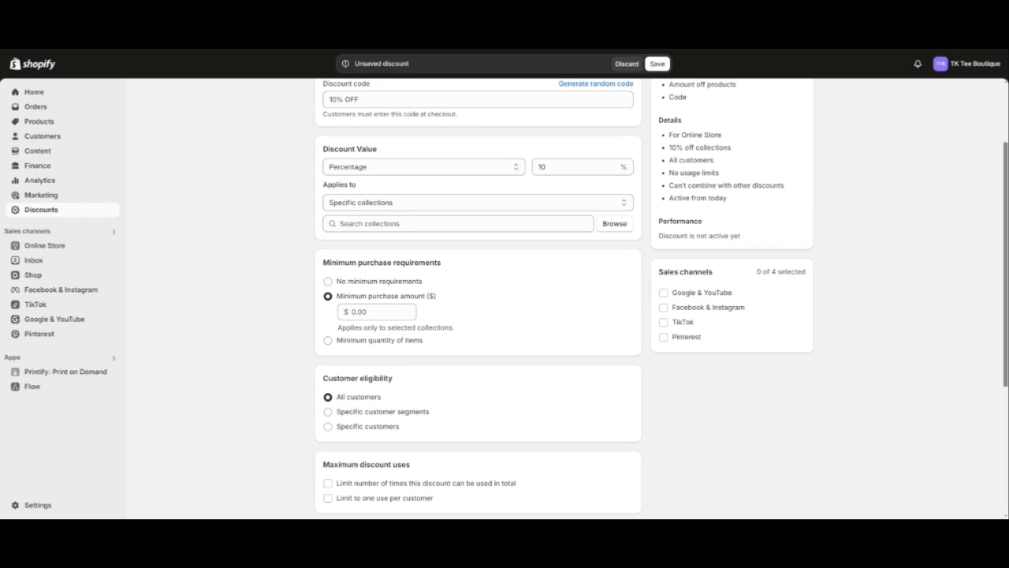
# - Keep the discount applied to specific collections and browse the available collections without adding any
pyautogui.click(477, 203)
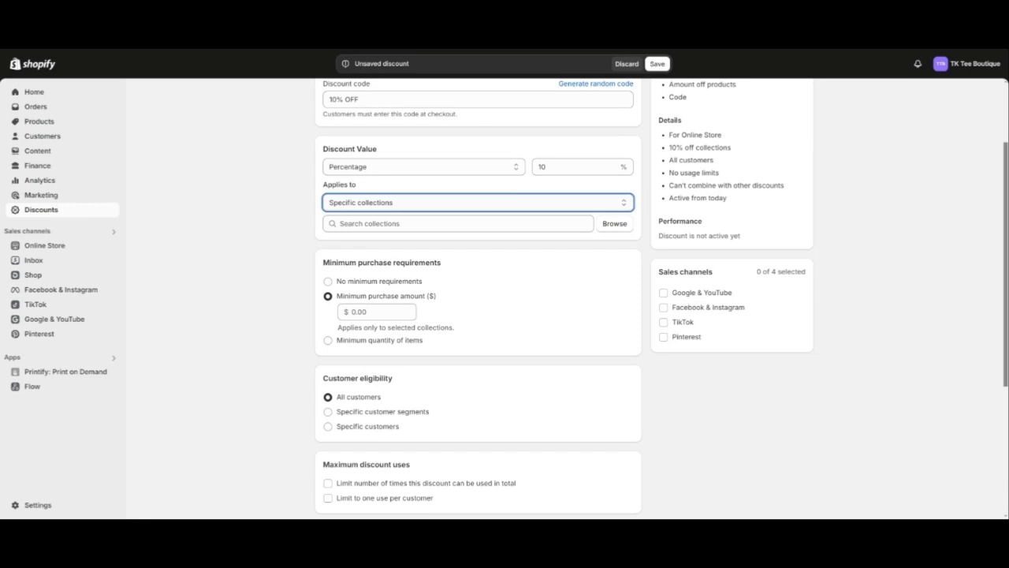
pyautogui.click(599, 227)
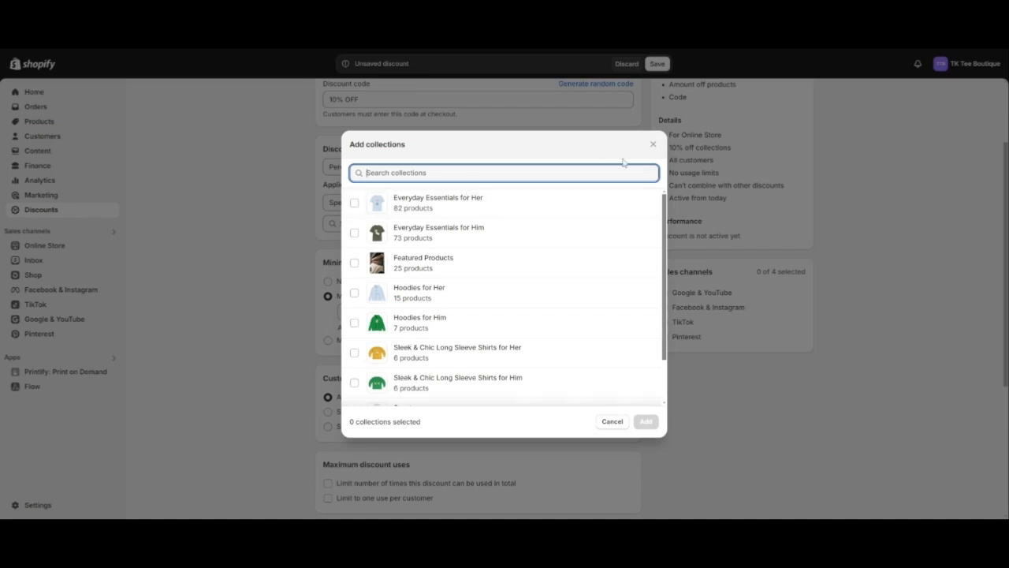
pyautogui.click(653, 146)
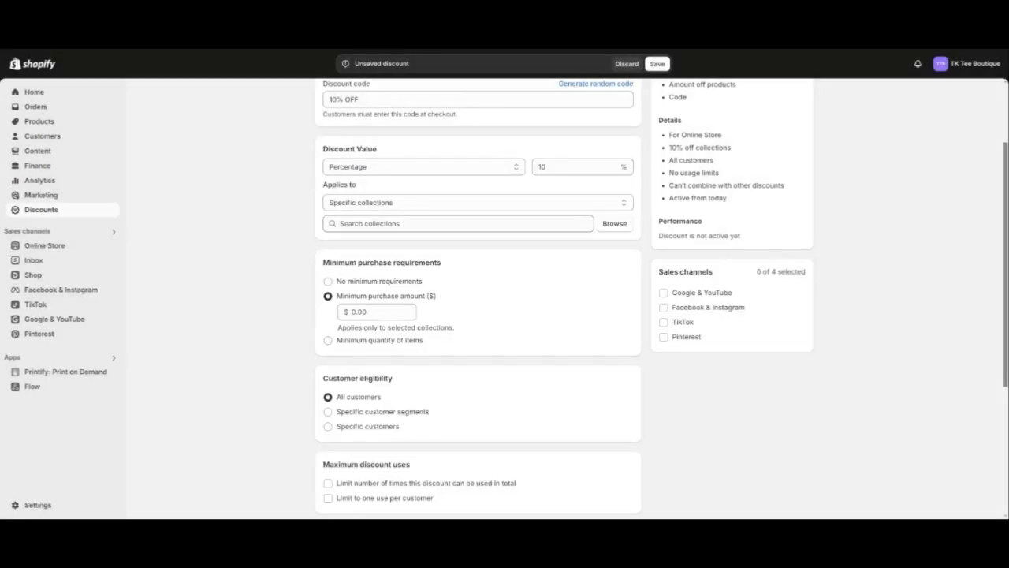
# - Try each minimum purchase requirement option, ending with a minimum quantity of items
pyautogui.scroll(-3, 512, 219)
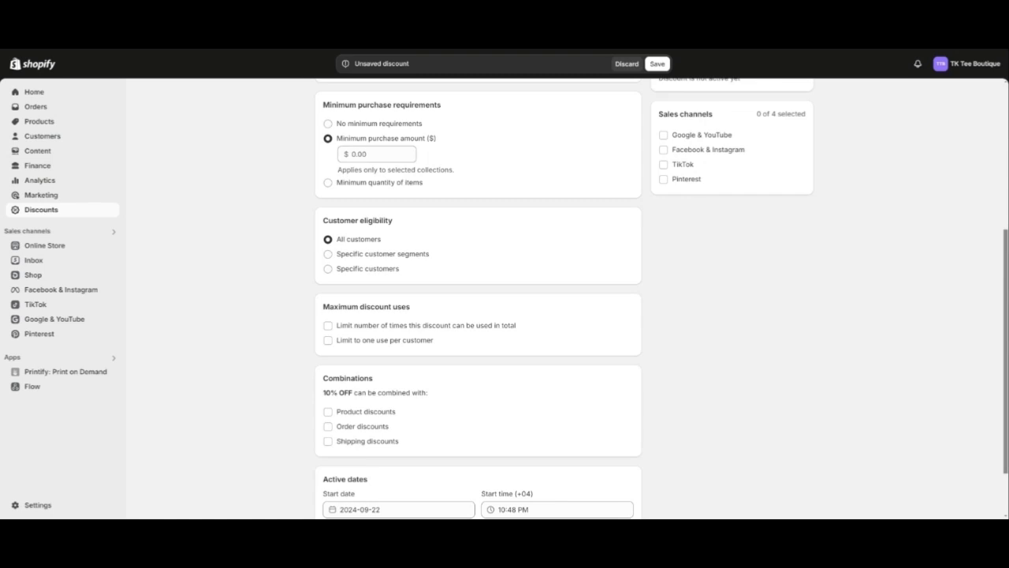
pyautogui.click(328, 126)
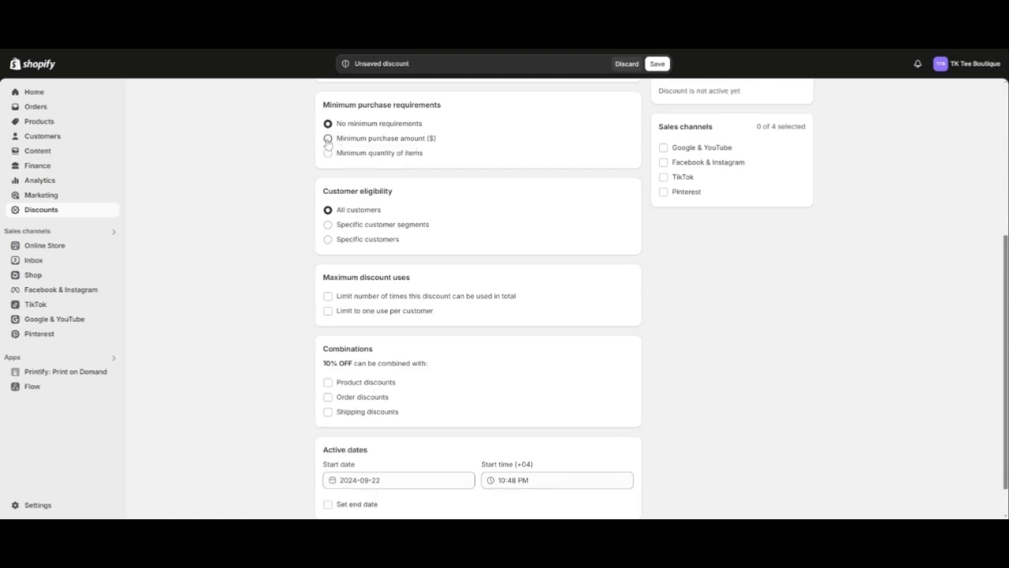
pyautogui.click(328, 139)
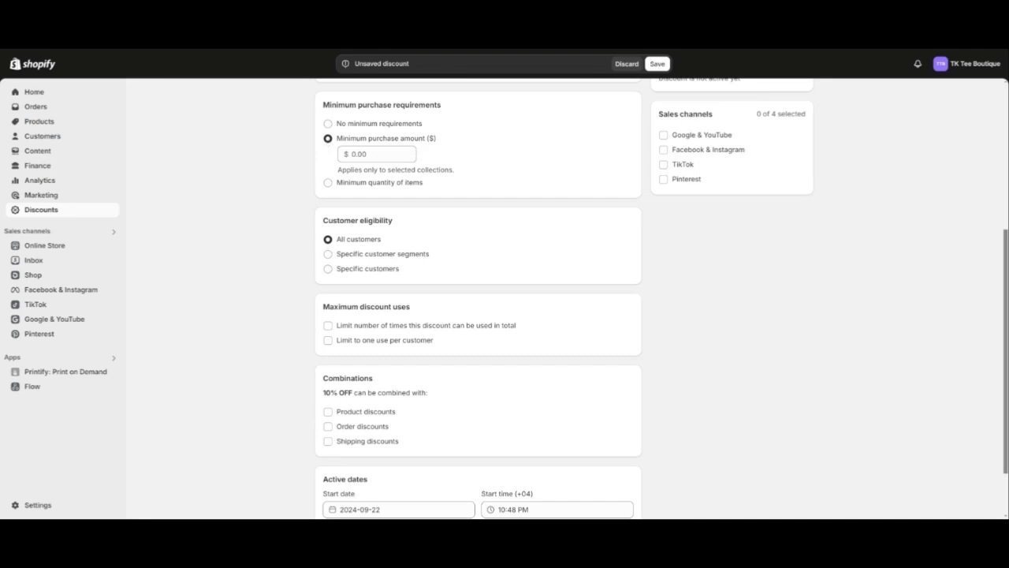
pyautogui.click(327, 183)
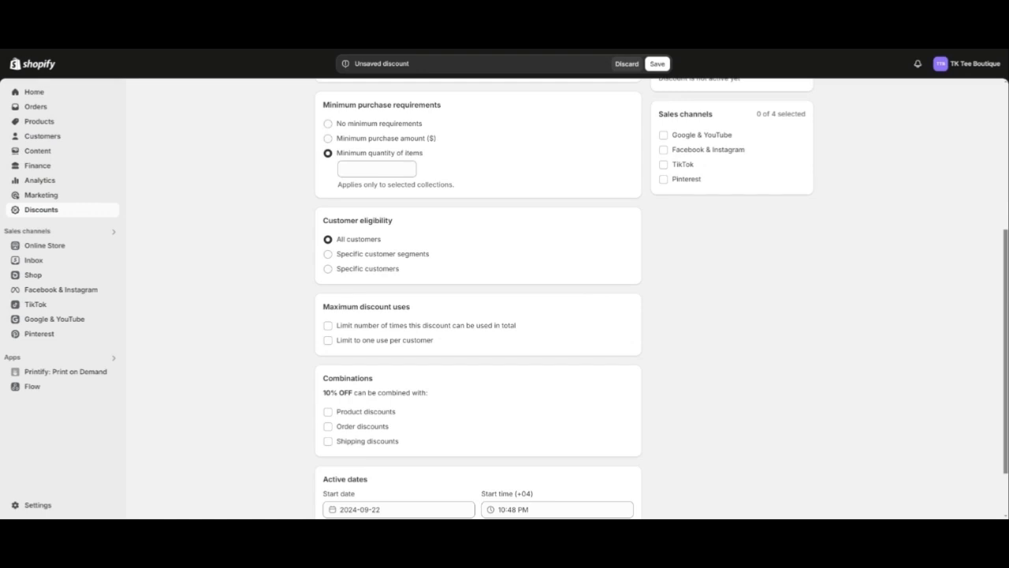
# - Try customer eligibility by specific customer segments, then restrict it to specific customers
pyautogui.scroll(-1, 302, 180)
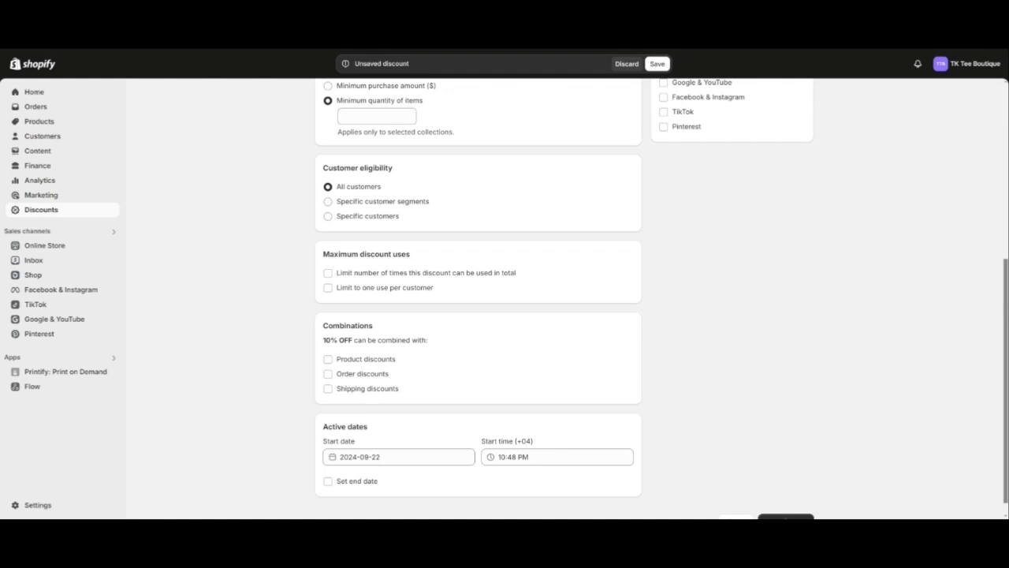
pyautogui.click(327, 202)
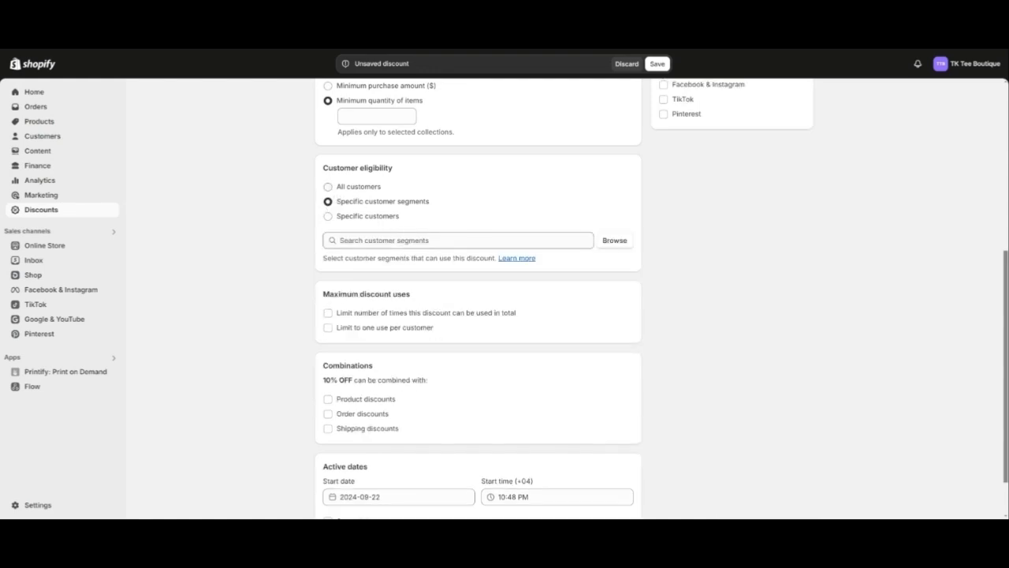
pyautogui.click(328, 217)
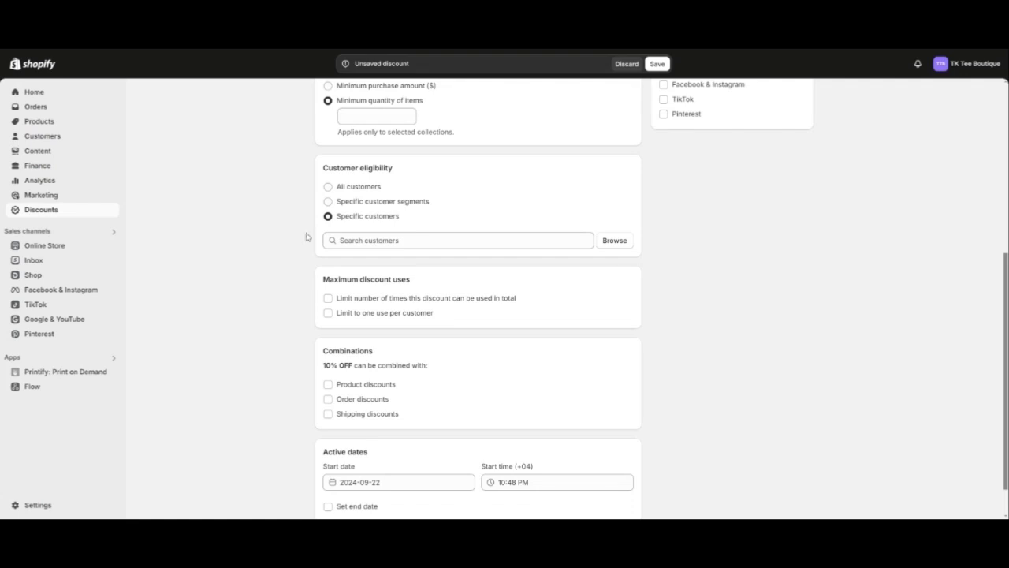
# - Limit the discount to one use per customer and allow combining it with shipping discounts only
pyautogui.scroll(-1, 284, 225)
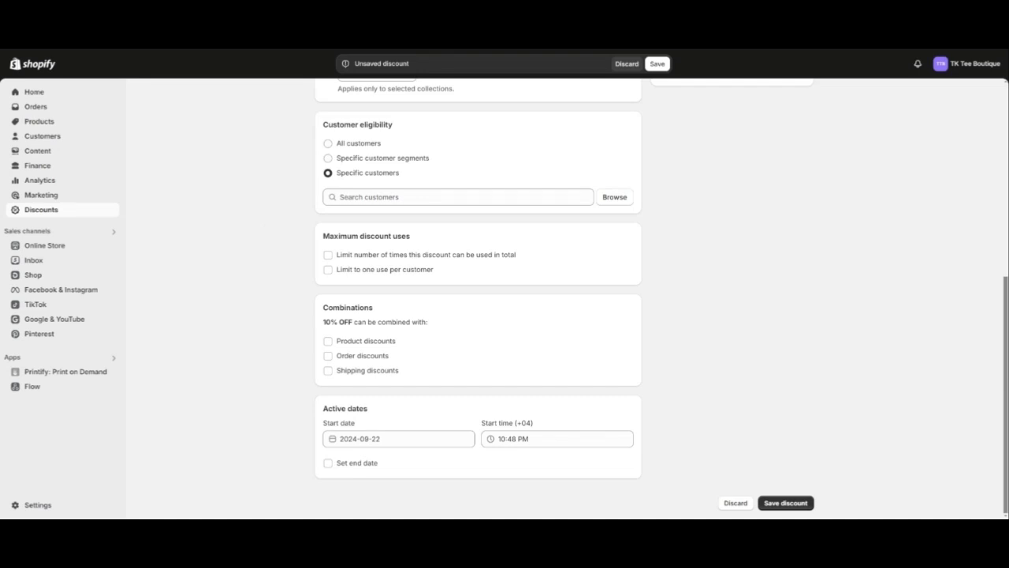
pyautogui.click(327, 270)
pyautogui.click(328, 341)
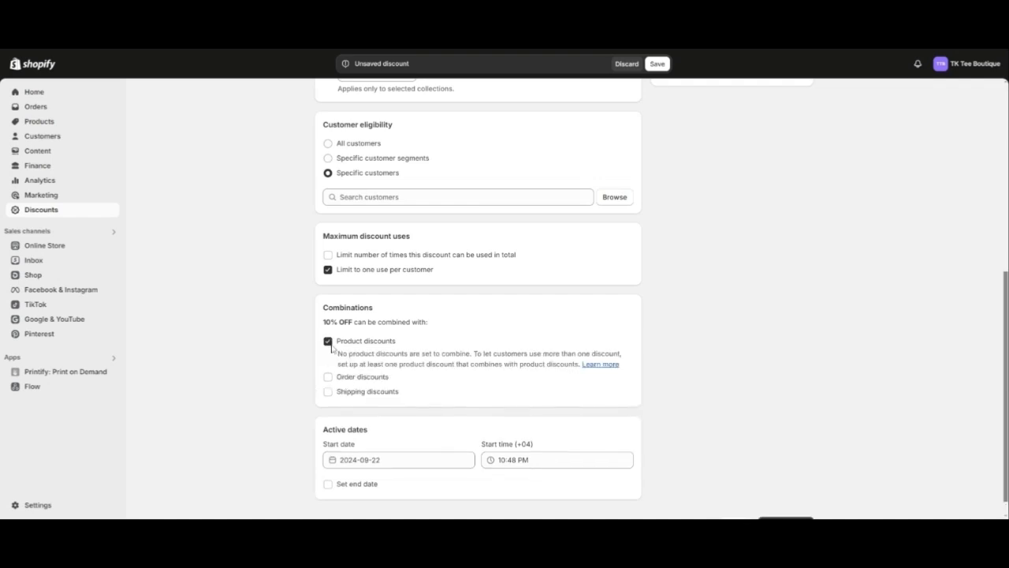
pyautogui.click(328, 342)
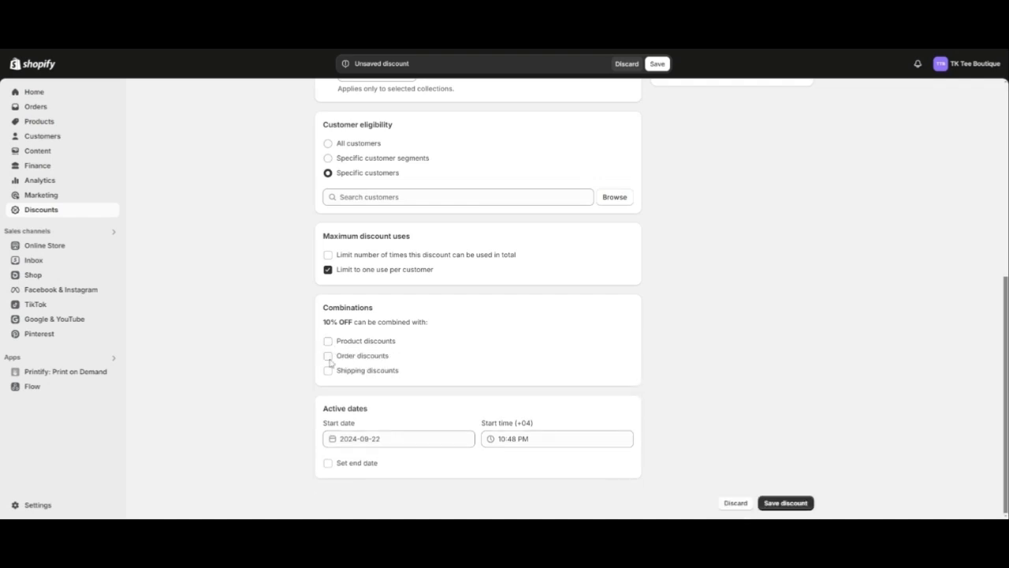
pyautogui.click(328, 370)
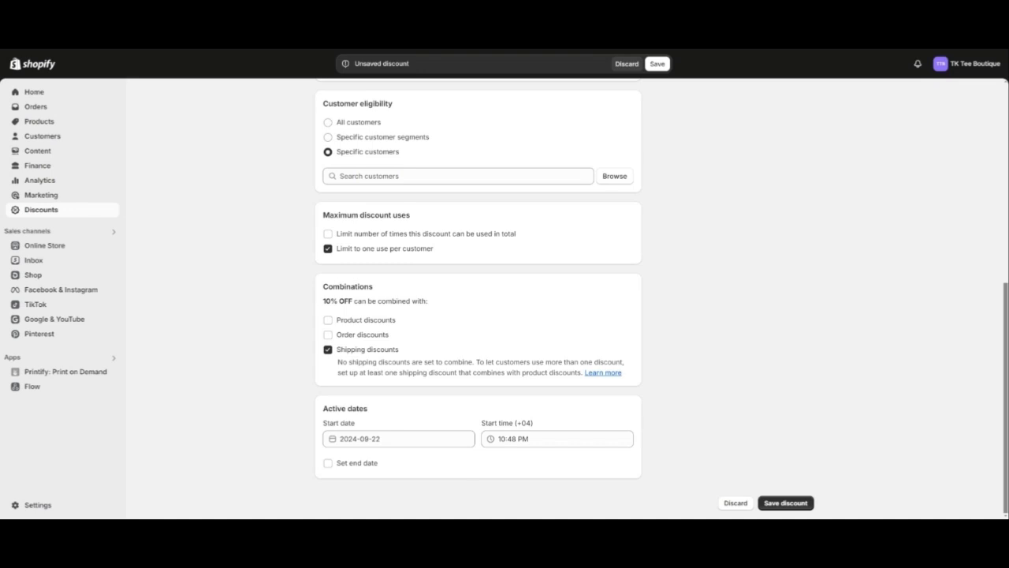
# - Set the discount's start time to 11:30 PM and its end date to September 25, and check the discount summary
pyautogui.click(394, 438)
pyautogui.click(557, 438)
pyautogui.click(560, 491)
pyautogui.click(328, 465)
pyautogui.scroll(-1, 675, 405)
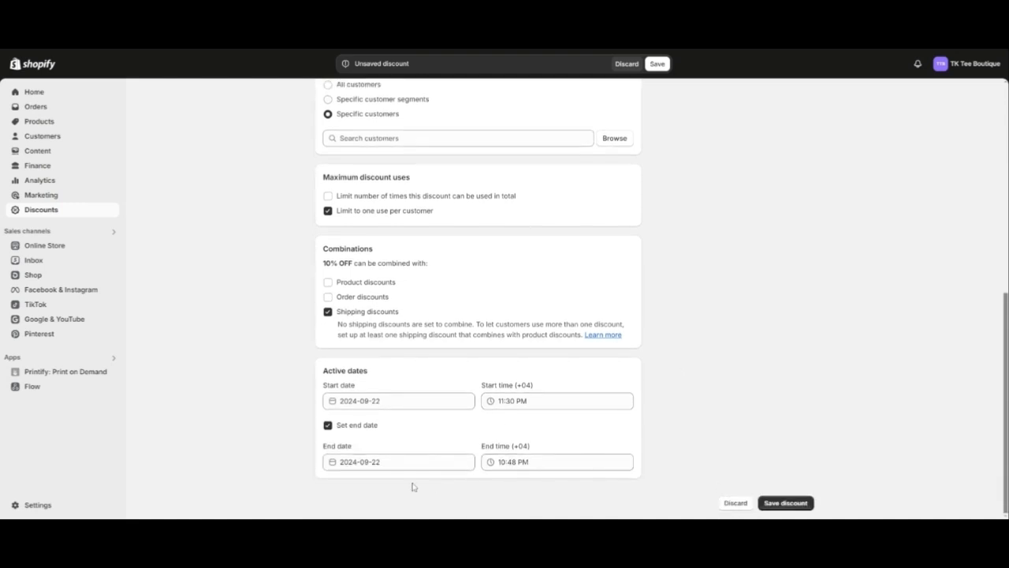
pyautogui.click(394, 462)
pyautogui.scroll(5, 798, 386)
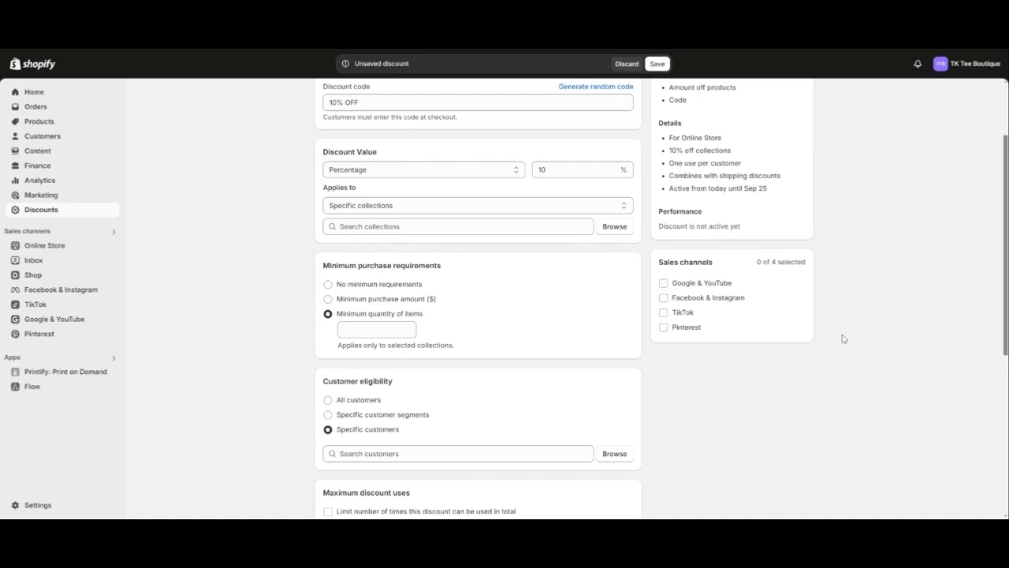
pyautogui.scroll(1, 853, 331)
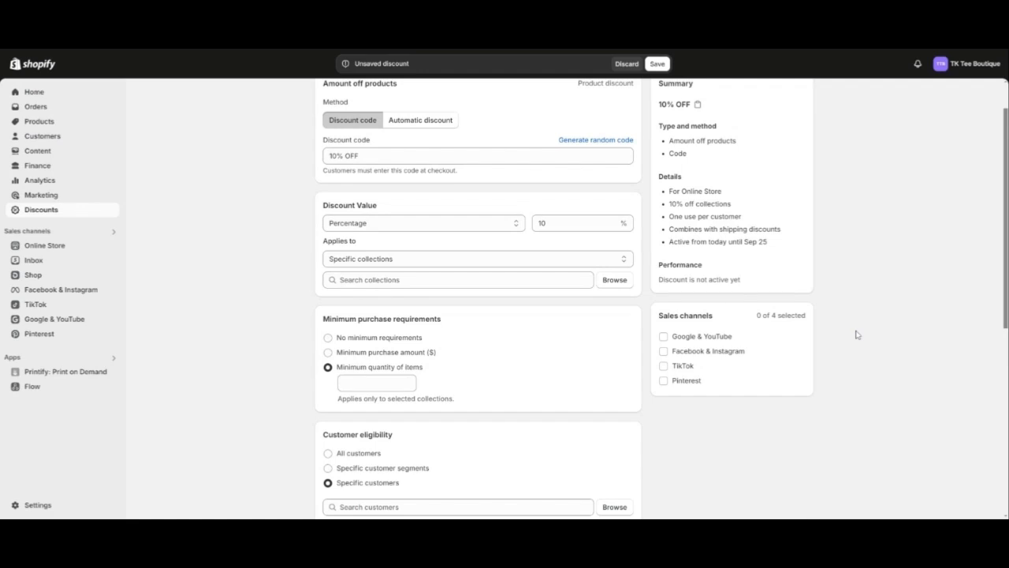
pyautogui.scroll(1, 857, 335)
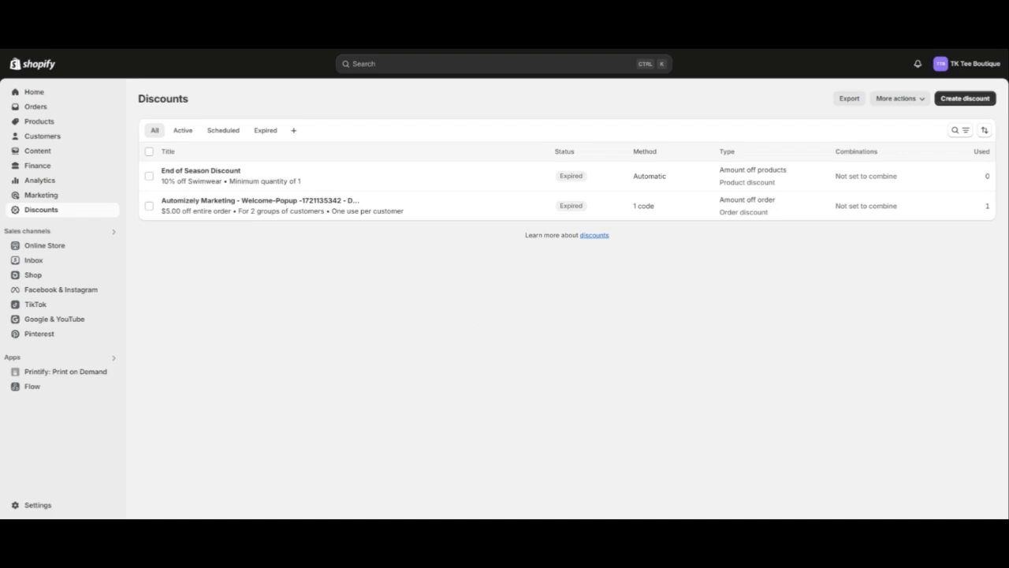
# - Search the store's products for "keep it simple" and select the "Keep It Simple, Like a Daisy" T-Shirt
pyautogui.click(43, 123)
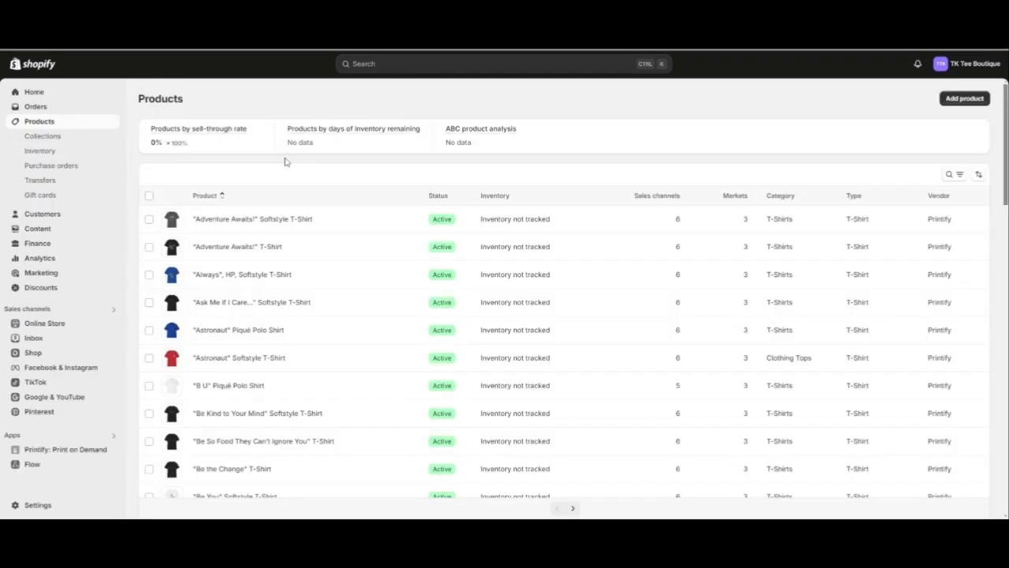
pyautogui.click(955, 175)
pyautogui.write('keep it simple')
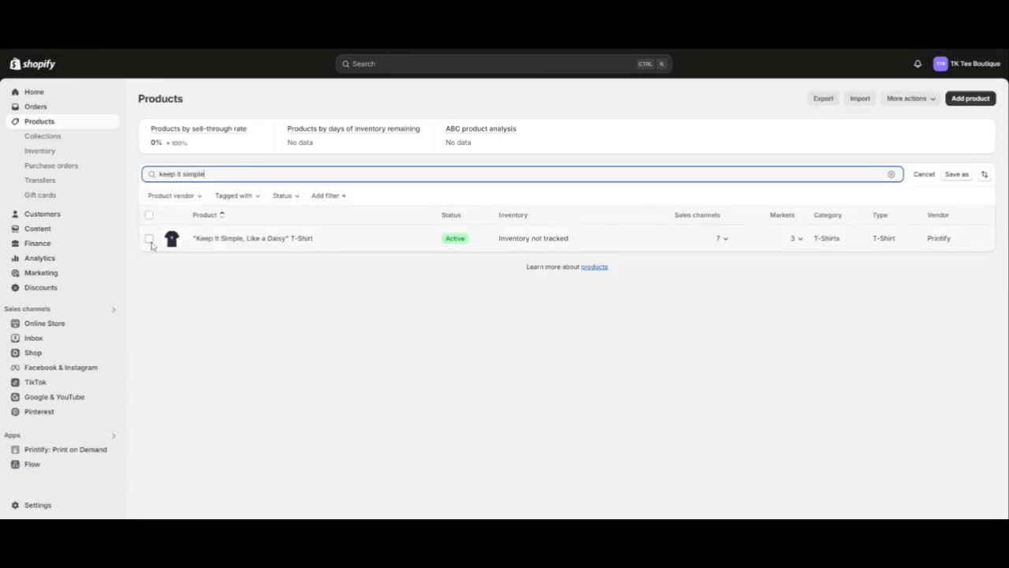
pyautogui.click(149, 238)
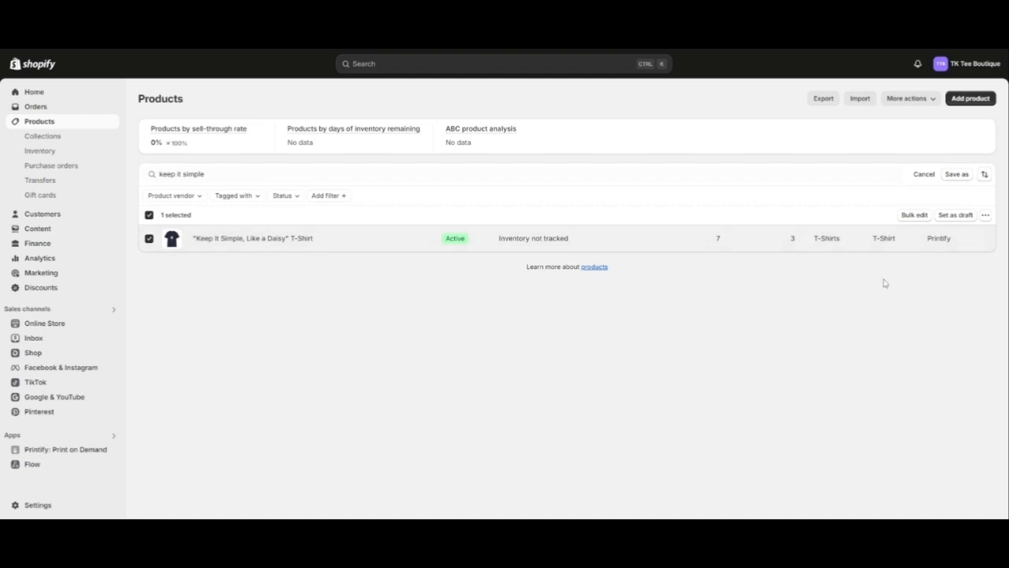
# - Open the selected T-shirt in the bulk editor and show only the base price and compare-at price columns
pyautogui.click(912, 216)
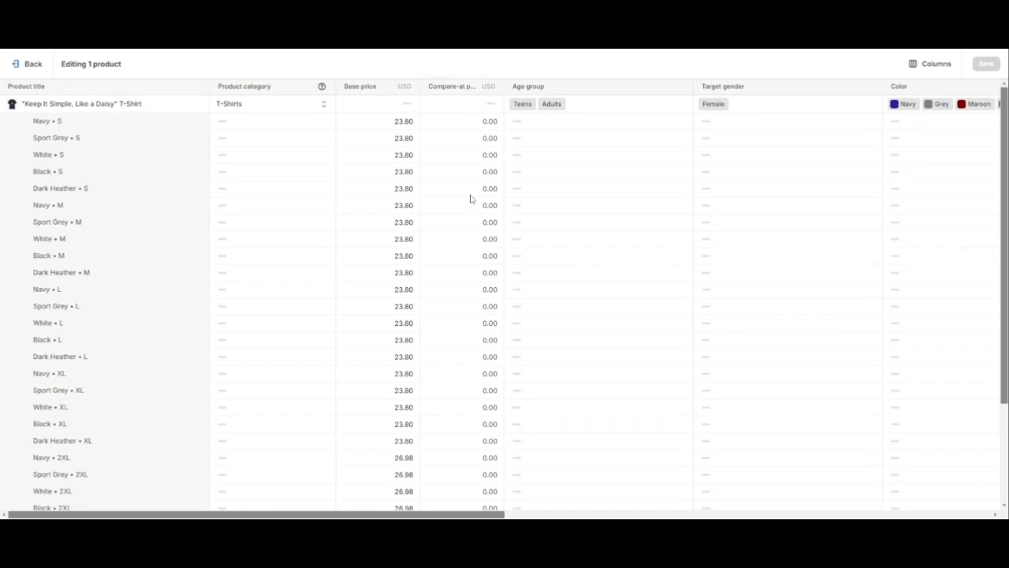
pyautogui.click(931, 63)
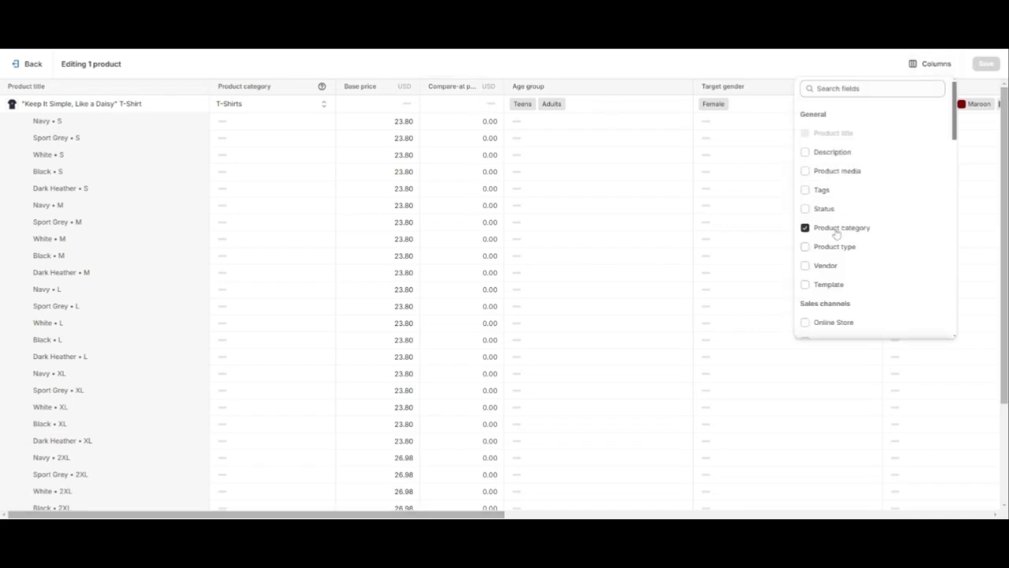
pyautogui.click(805, 227)
pyautogui.scroll(-5, 827, 236)
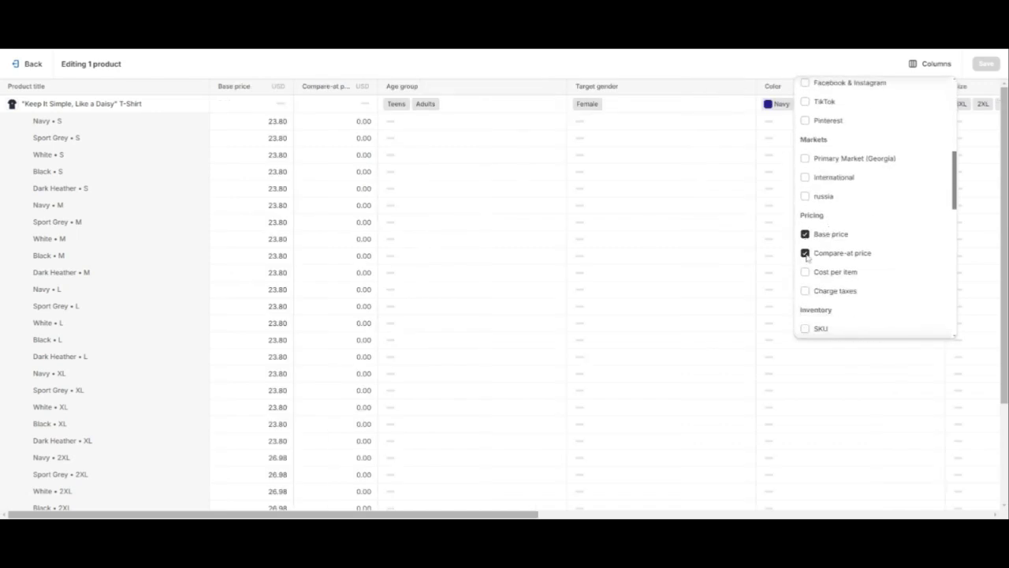
pyautogui.scroll(-1, 887, 219)
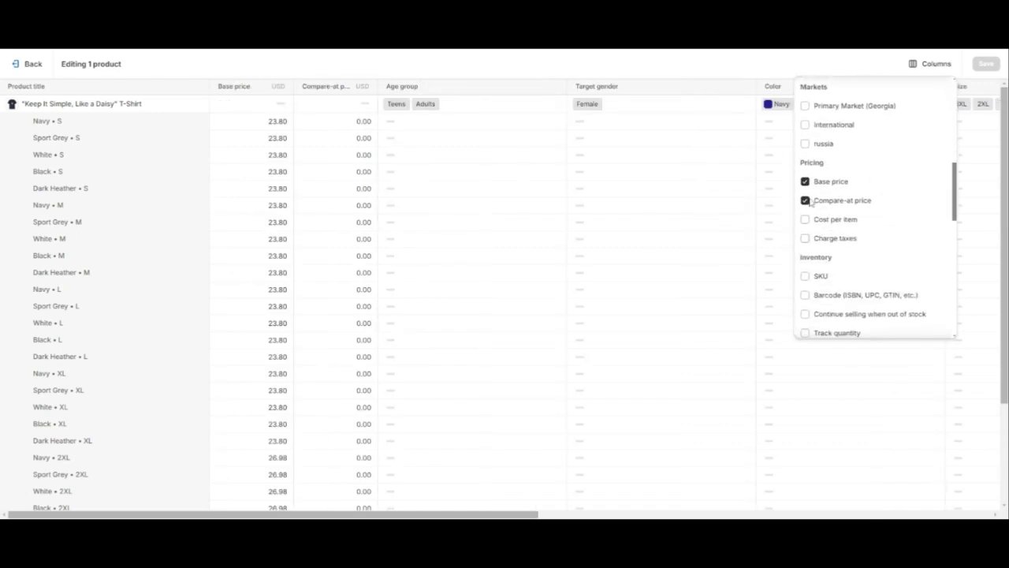
pyautogui.scroll(-4, 818, 207)
pyautogui.scroll(-3, 818, 209)
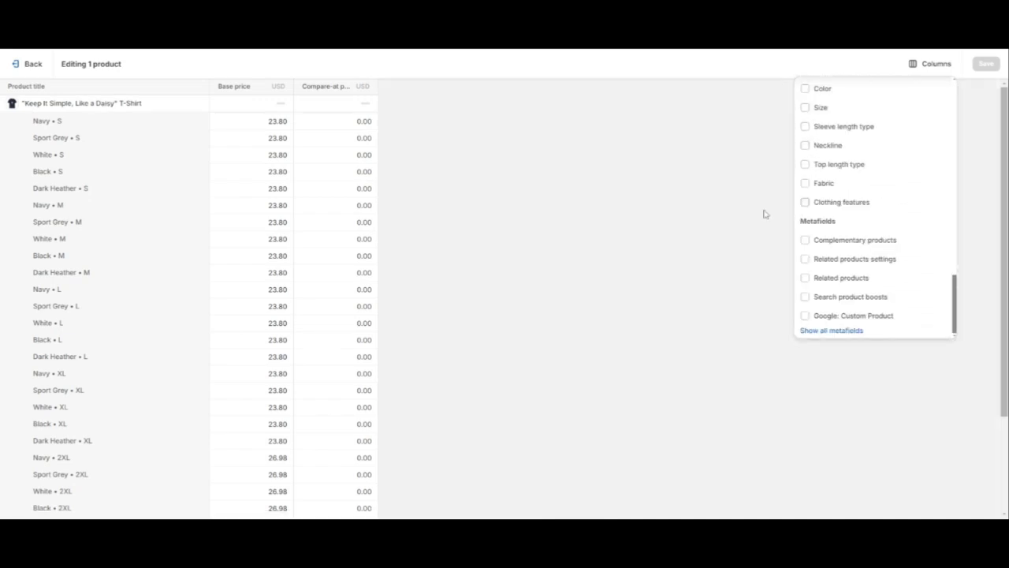
pyautogui.click(770, 209)
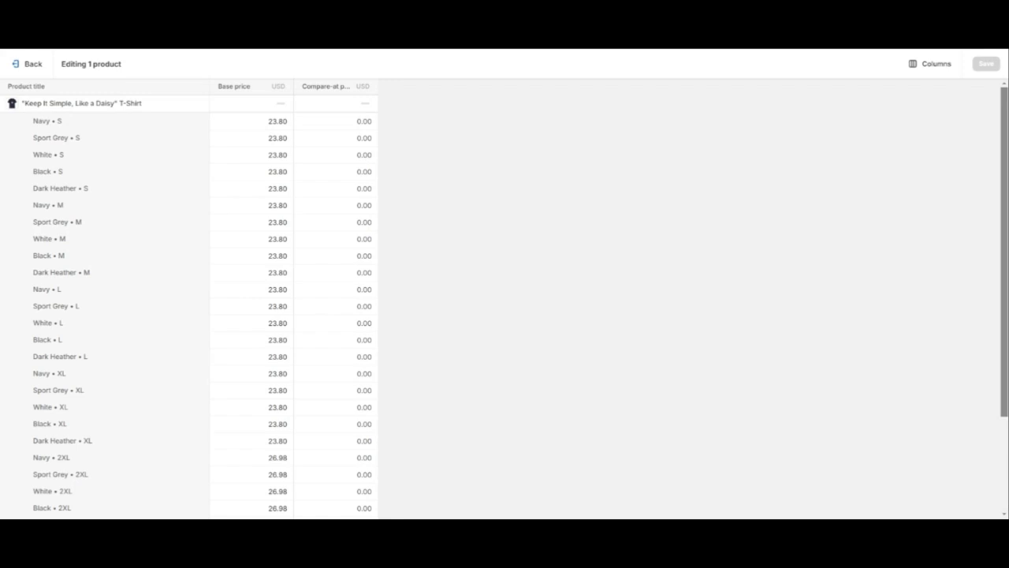
# - Set the Navy S compare-at price to 25 and the base price of all S through XL variants to 20
pyautogui.click(321, 125)
pyautogui.write('25')
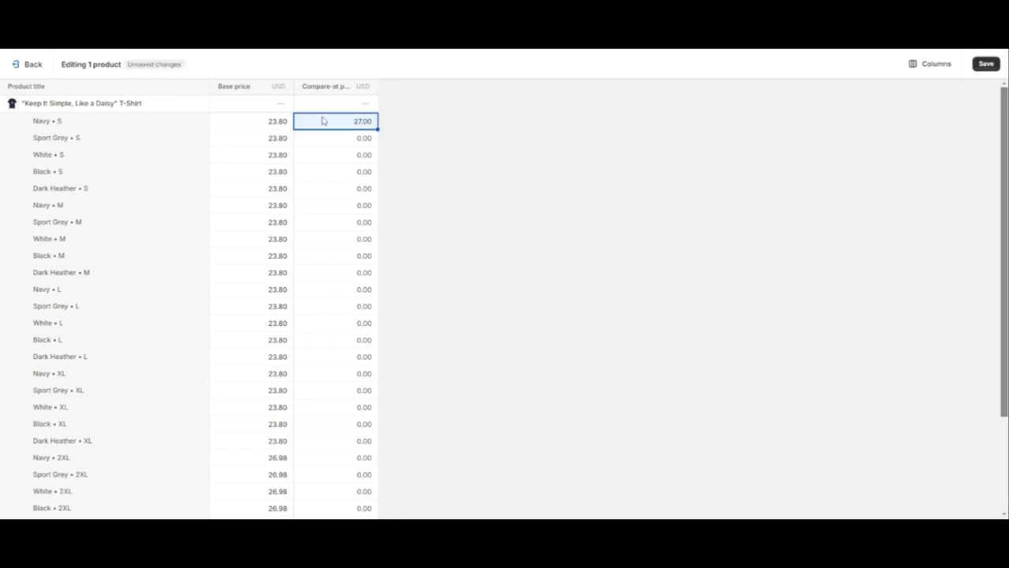
pyautogui.click(288, 123)
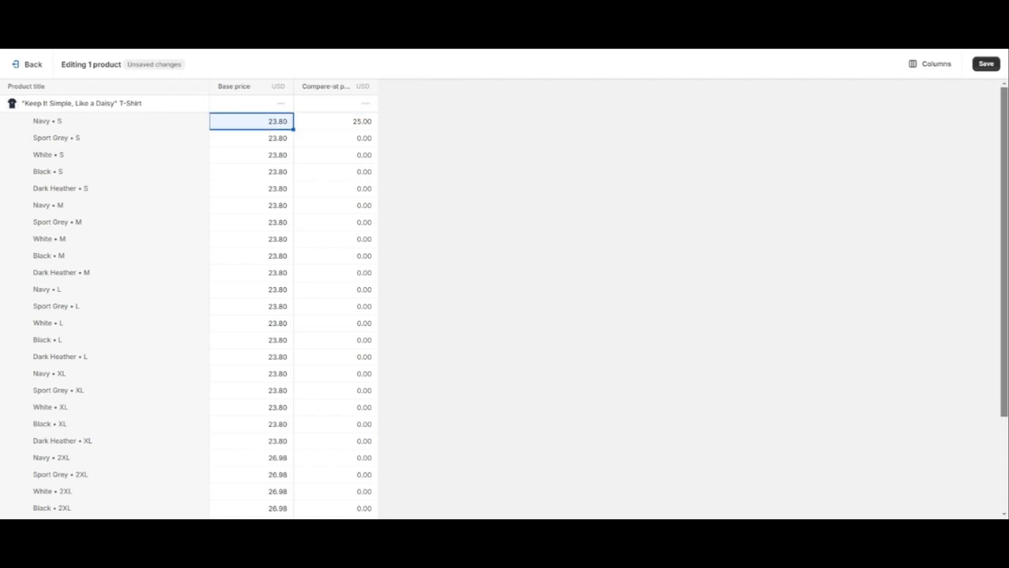
pyautogui.write('20')
pyautogui.press('Return')
pyautogui.moveTo(284, 428)
pyautogui.mouseDown()
pyautogui.moveTo(281, 453)
pyautogui.moveTo(282, 442)
pyautogui.mouseUp()
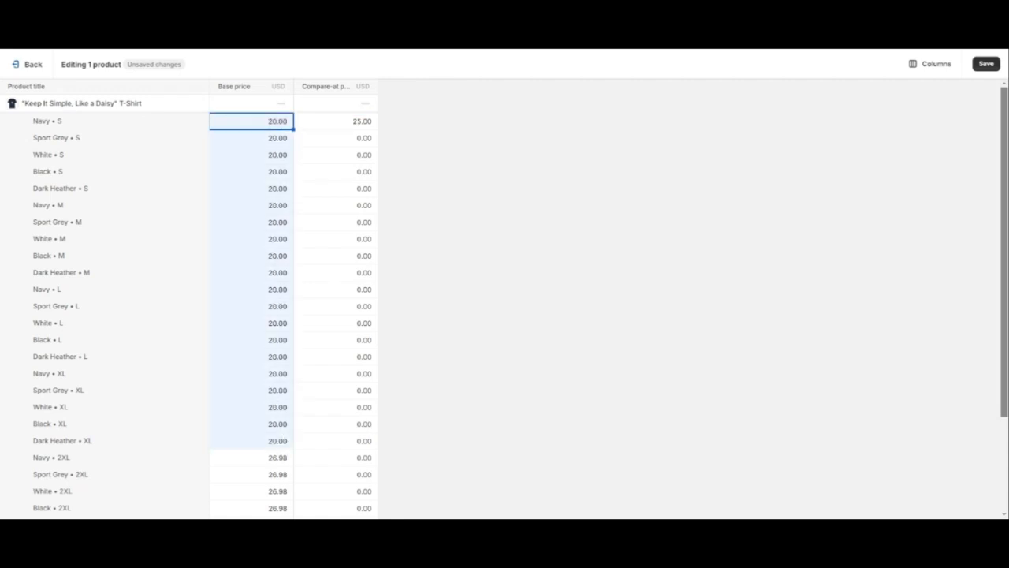
# - Extend the compare-at price of 25 to every remaining variant from S through XL, including Dark Heather XL
pyautogui.click(375, 123)
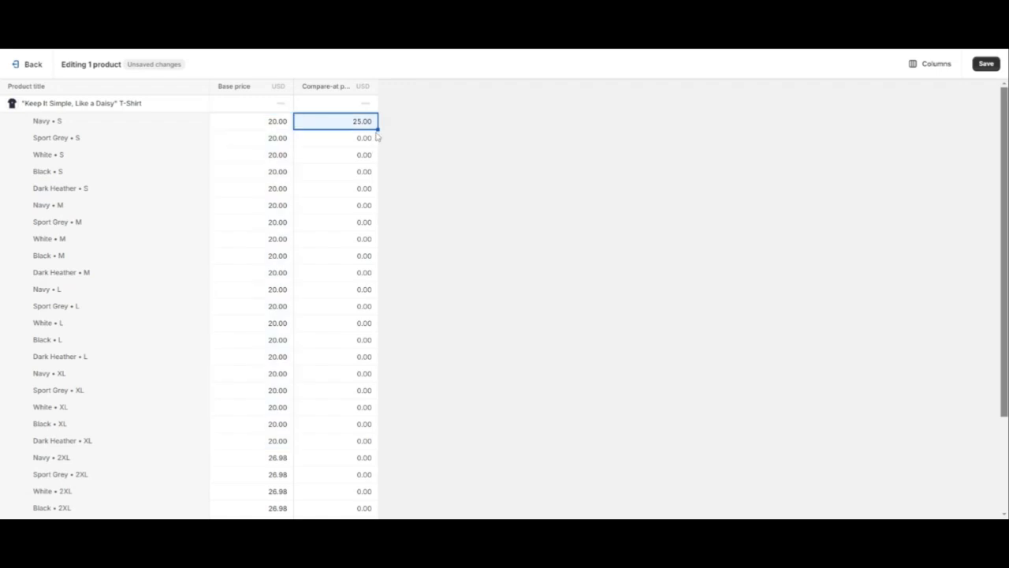
pyautogui.moveTo(377, 130); pyautogui.dragTo(369, 423)
pyautogui.scroll(-3, 476, 323)
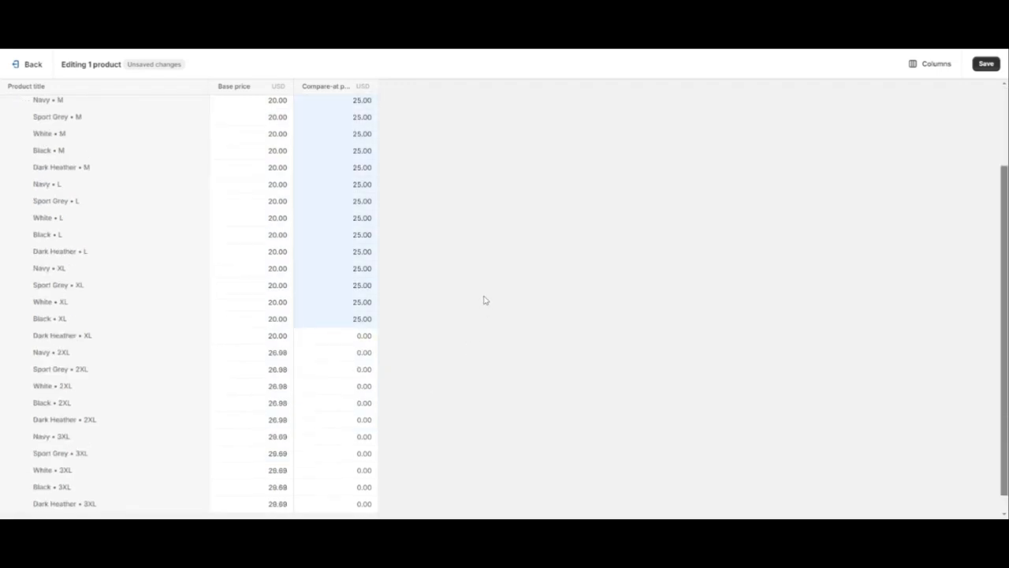
pyautogui.click(354, 319)
pyautogui.write('25')
pyautogui.press('Return')
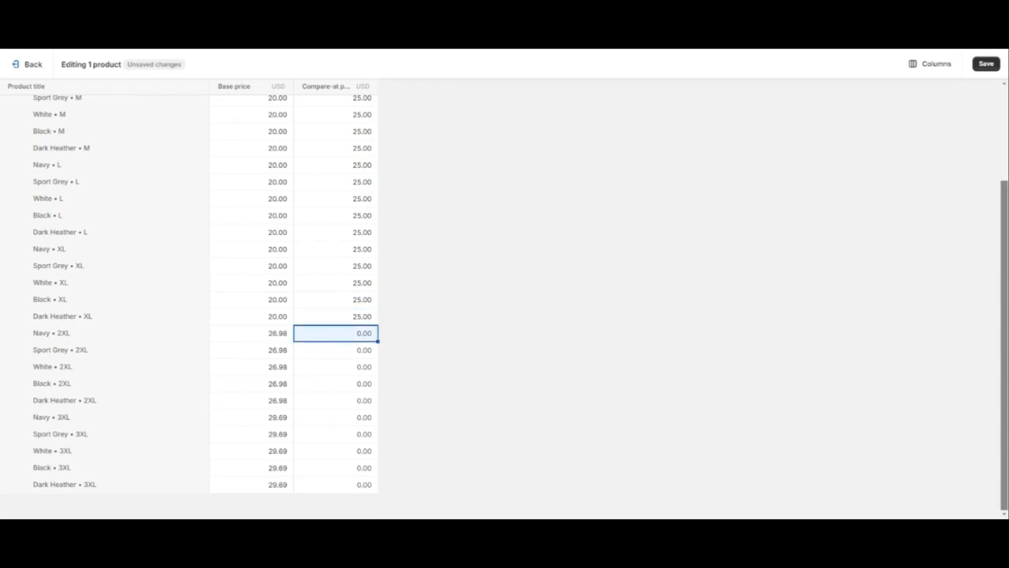
# - Set the base price of the Navy, Sport Grey, White and Black 2XL variants to 23
pyautogui.press('Left')
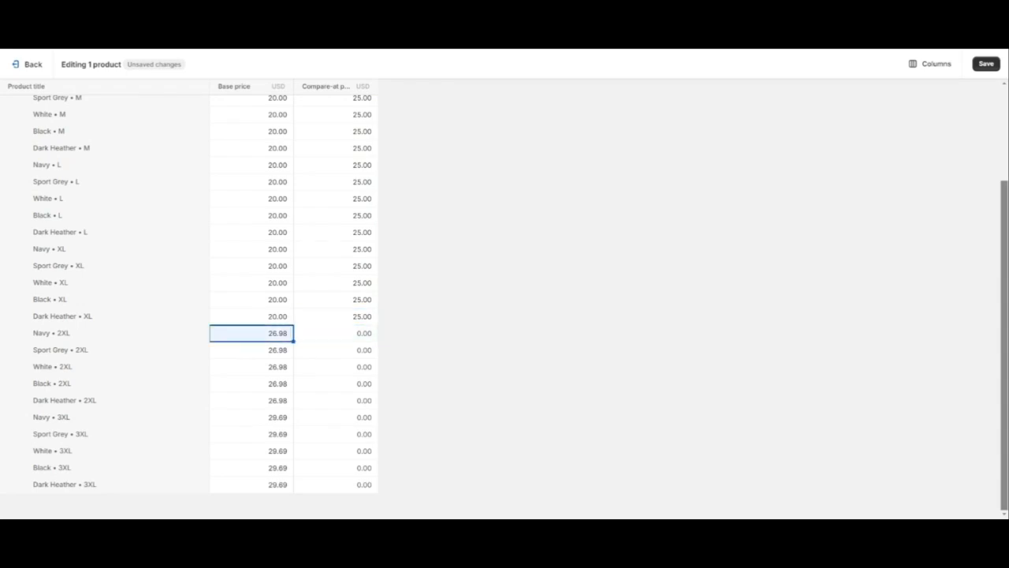
pyautogui.write('23')
pyautogui.press('Return')
pyautogui.click(277, 350)
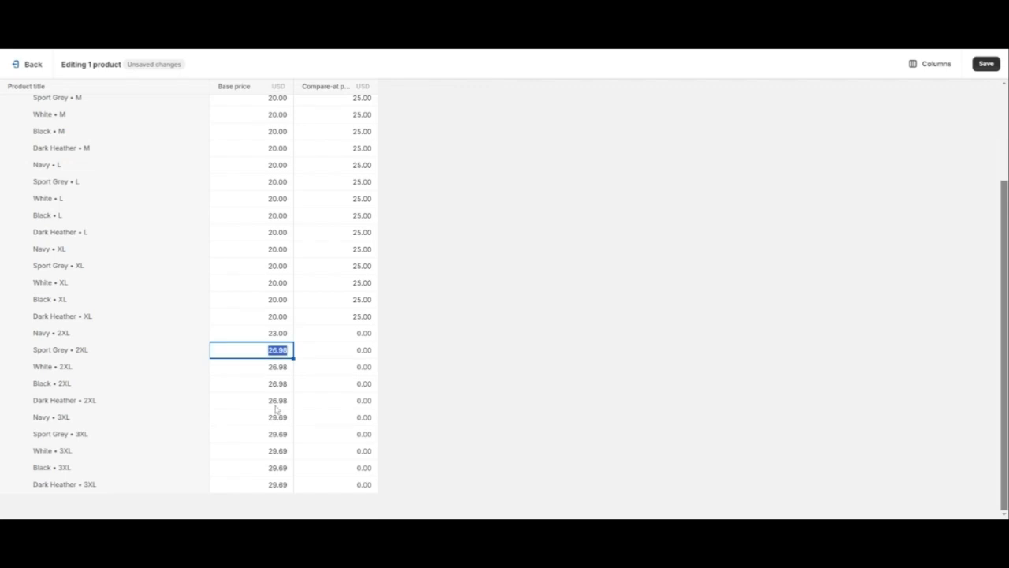
pyautogui.keyDown('shift'); pyautogui.click(275, 403); pyautogui.keyUp('shift')
pyautogui.hotkey('shift', 'Down')
pyautogui.hotkey('shift', 'Down')
pyautogui.hotkey('shift', 'Down')
pyautogui.hotkey('shift', 'Down')
pyautogui.hotkey('shift', 'Down')
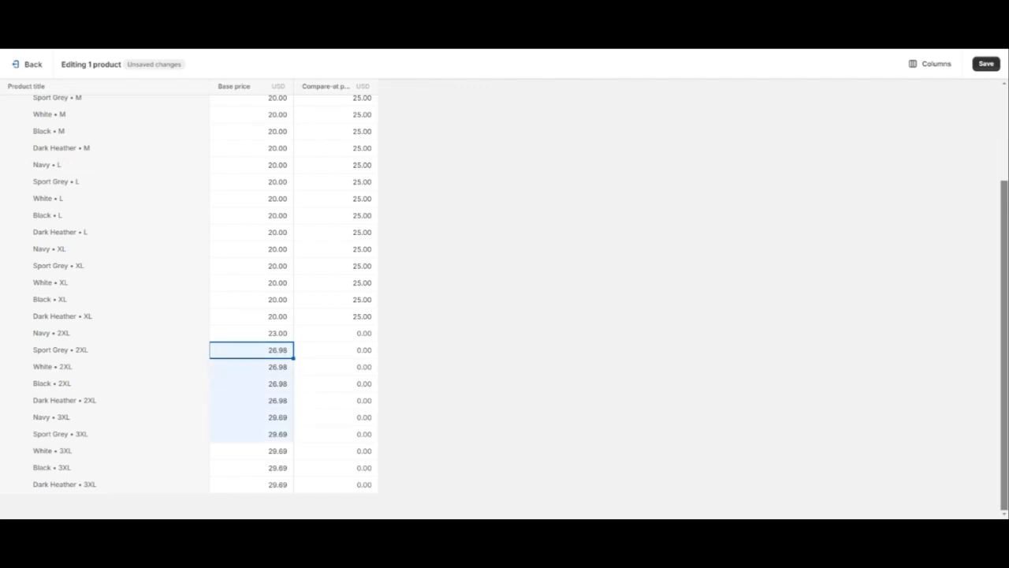
pyautogui.hotkey('shift', 'Up')
pyautogui.hotkey('shift', 'Up')
pyautogui.hotkey('shift', 'Up')
pyautogui.write('23')
# - Set the compare-at price of all 2XL variants to 27 and extend the 23 base price to Dark Heather 2XL
pyautogui.moveTo(348, 332); pyautogui.dragTo(348, 383)
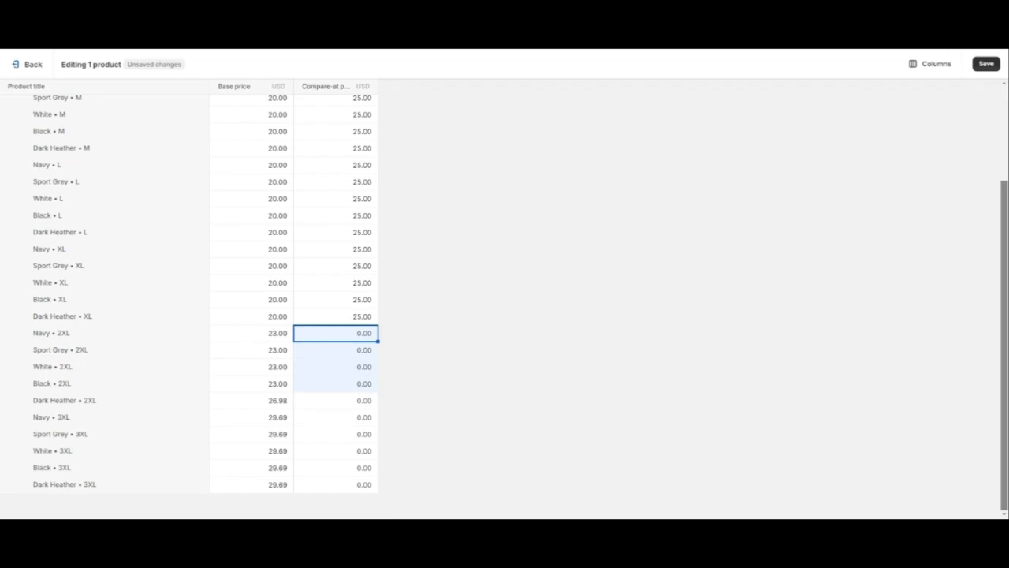
pyautogui.write('27')
pyautogui.press('Return')
pyautogui.moveTo(280, 404); pyautogui.dragTo(279, 438)
pyautogui.hotkey('shift', 'Up')
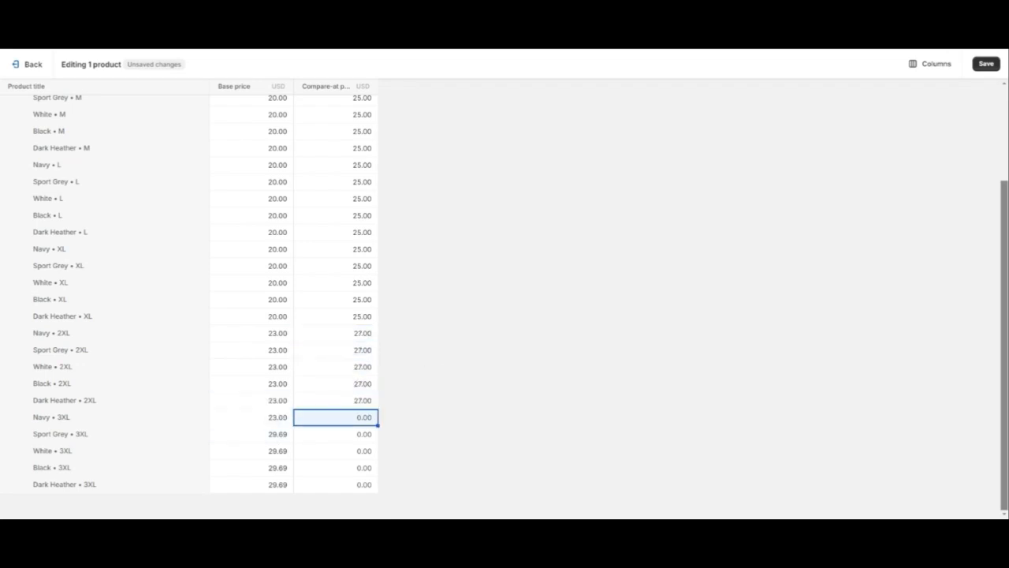
# - Set the compare-at price of the Navy 3XL variant to 34
pyautogui.click(275, 420)
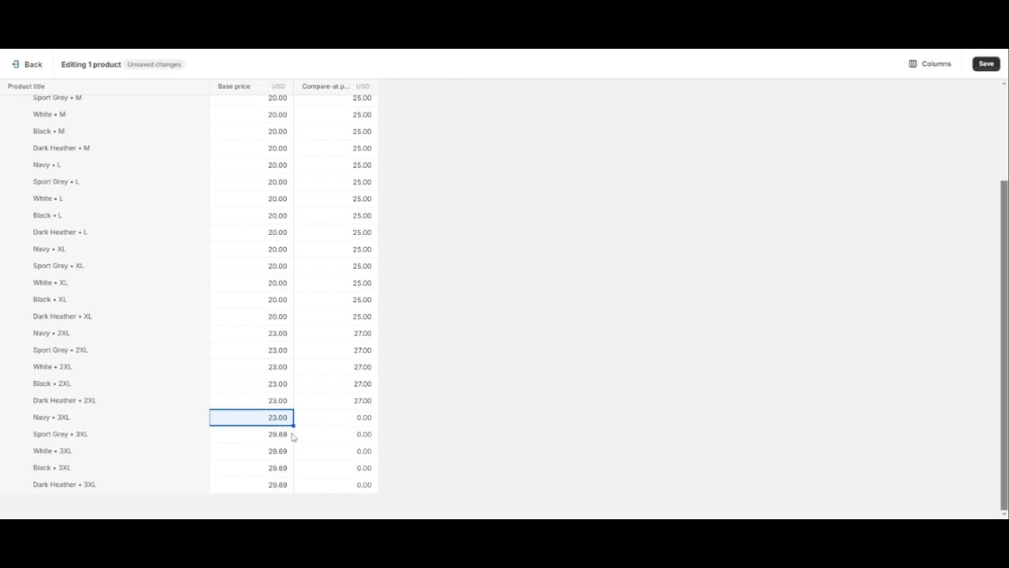
pyautogui.click(349, 421)
pyautogui.write('3')
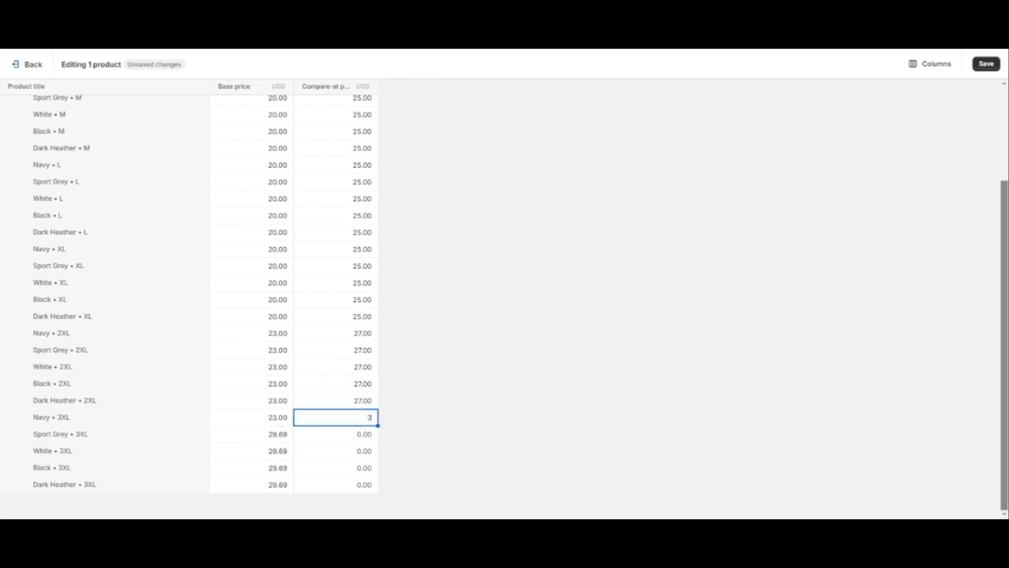
pyautogui.write('4')
pyautogui.press('Return')
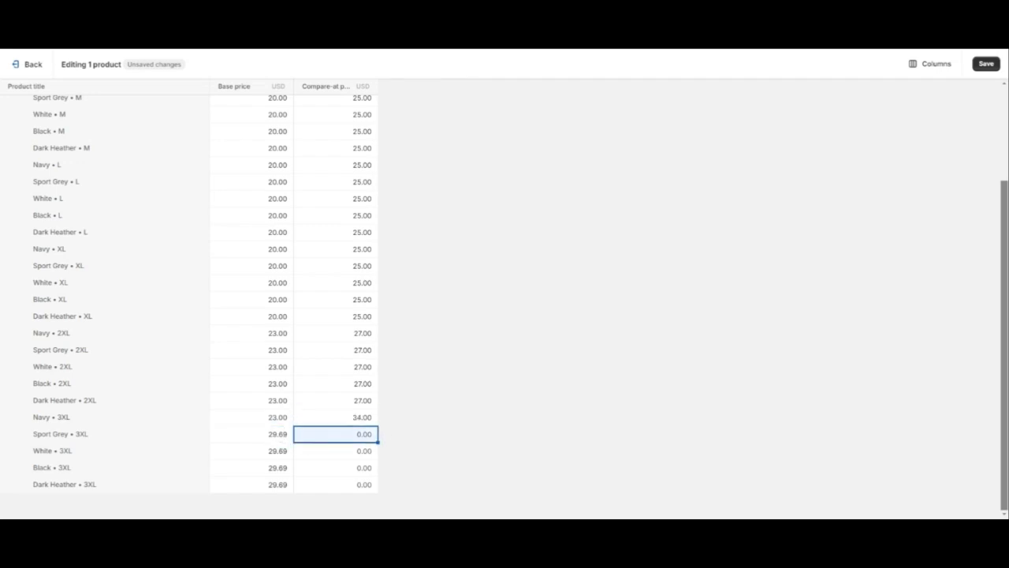
# - Set the base price of the Navy 3XL variant to 27 and fill it down to all other 3XL variants
pyautogui.click(284, 419)
pyautogui.write('27')
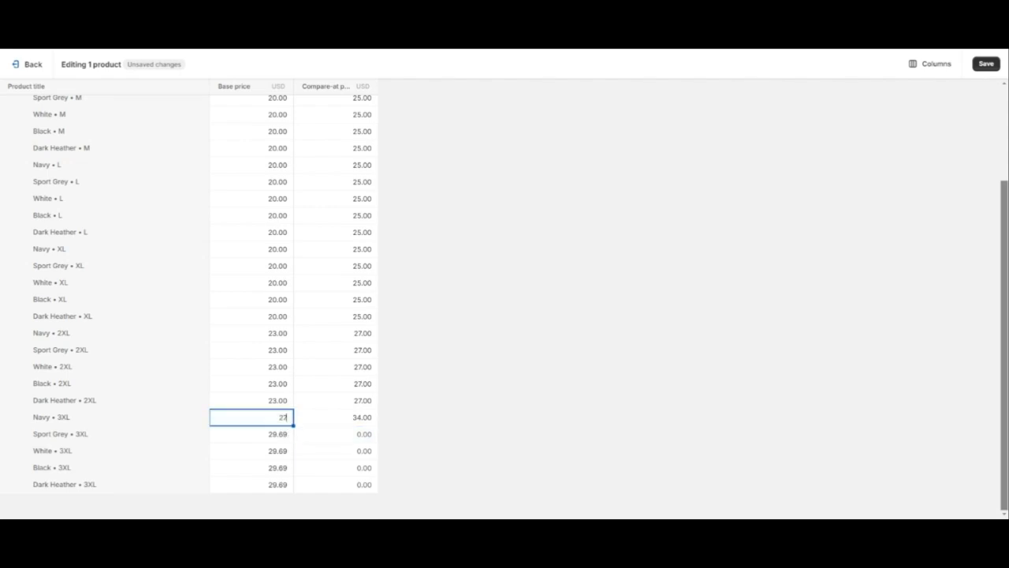
pyautogui.press('Return')
pyautogui.press('Up')
pyautogui.moveTo(294, 426); pyautogui.dragTo(298, 485)
# - Set the compare-at price of all 3XL variants to 32 and save the product changes
pyautogui.click(375, 422)
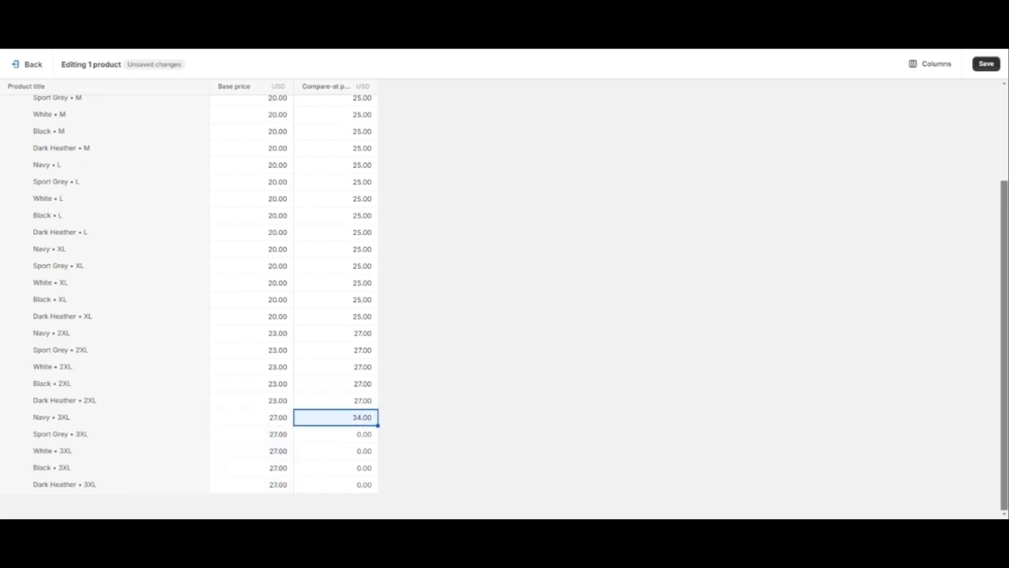
pyautogui.write('32')
pyautogui.press('Return')
pyautogui.press('Up')
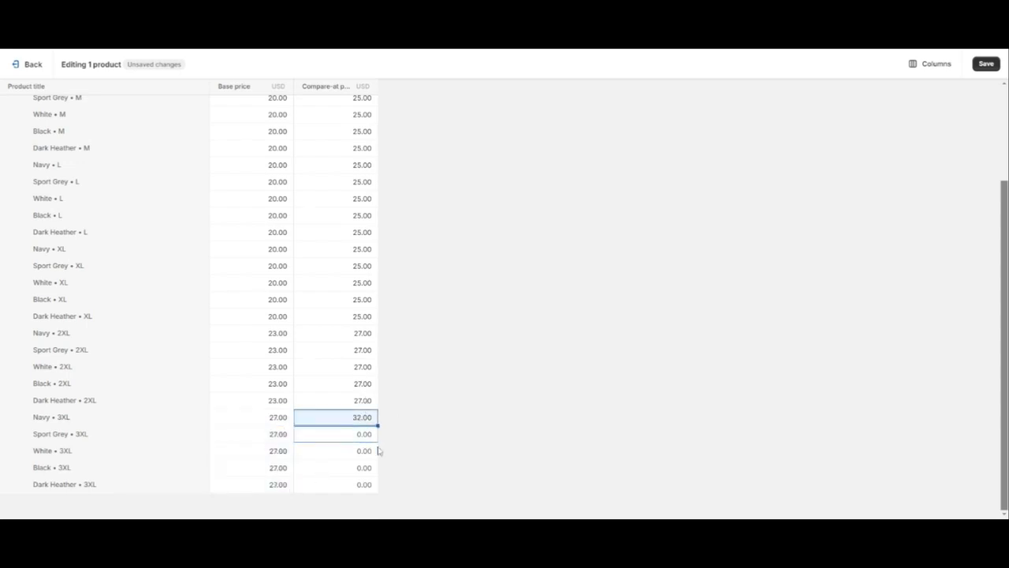
pyautogui.moveTo(378, 428); pyautogui.dragTo(379, 490)
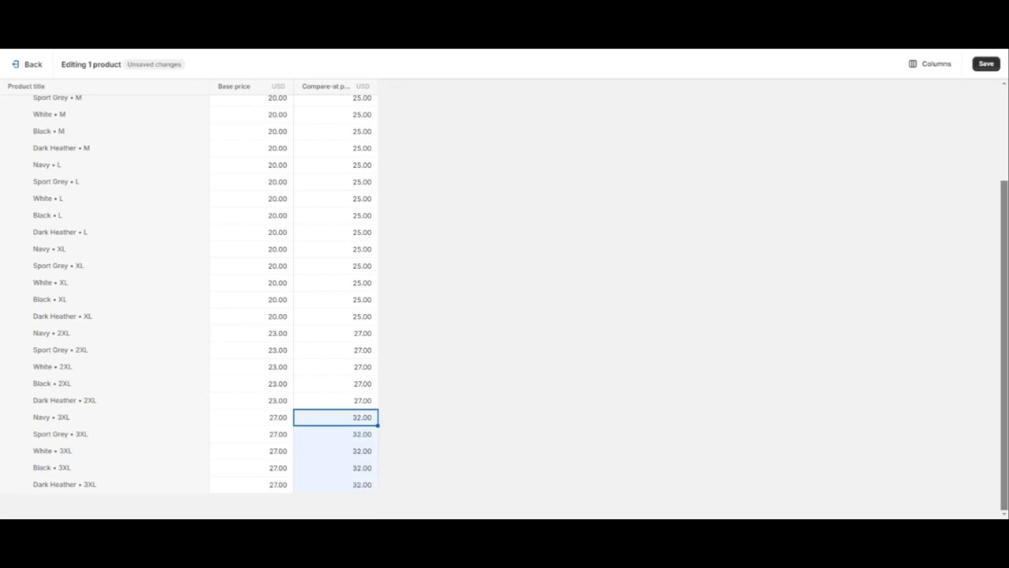
pyautogui.click(987, 67)
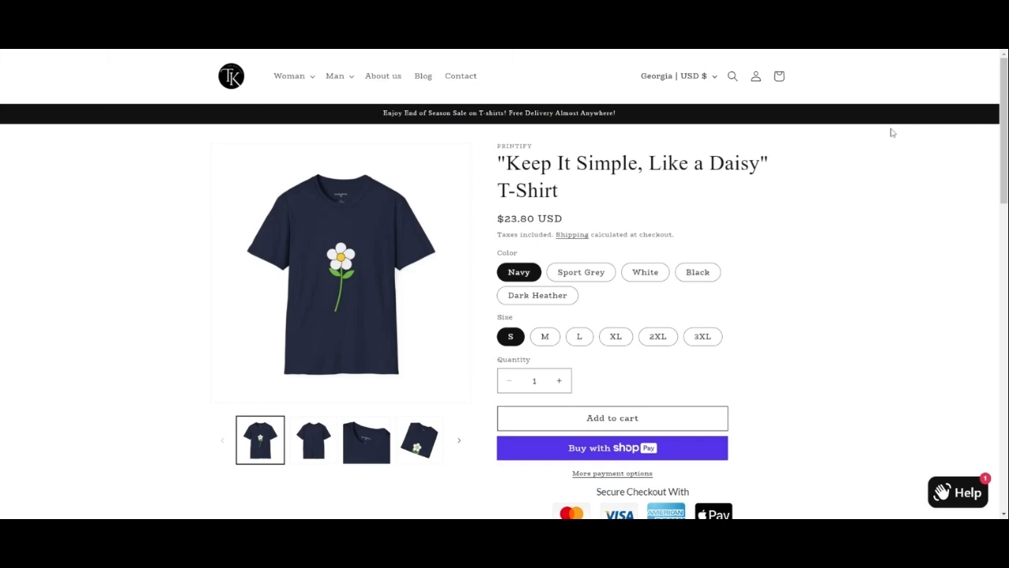
# - Reload the T-shirt's storefront page, examine its price display, and select the Sport Grey color
pyautogui.tripleClick(597, 223)
pyautogui.scroll(-1, 165, 158)
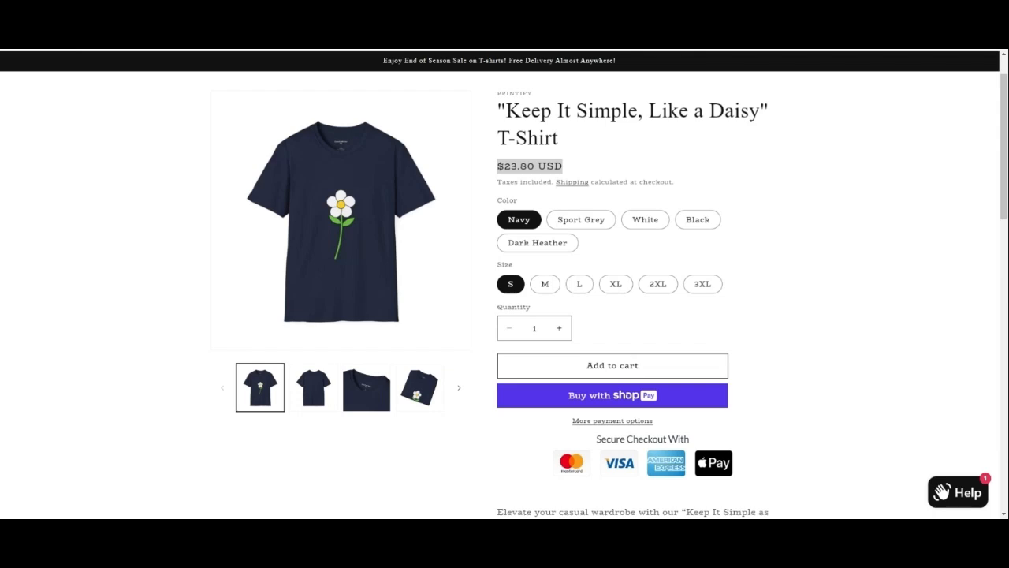
pyautogui.press('F5')
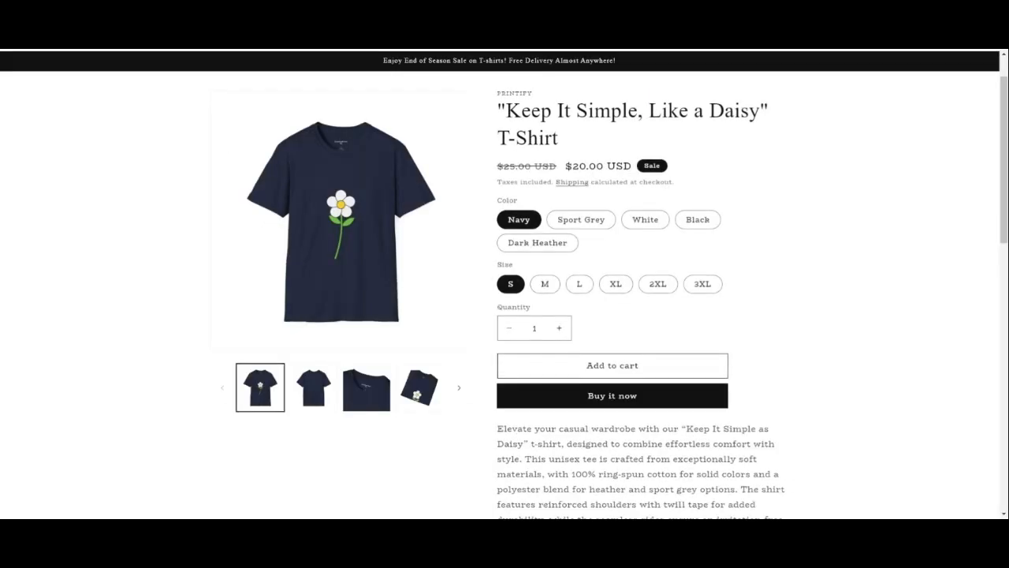
pyautogui.scroll(-1, 562, 183)
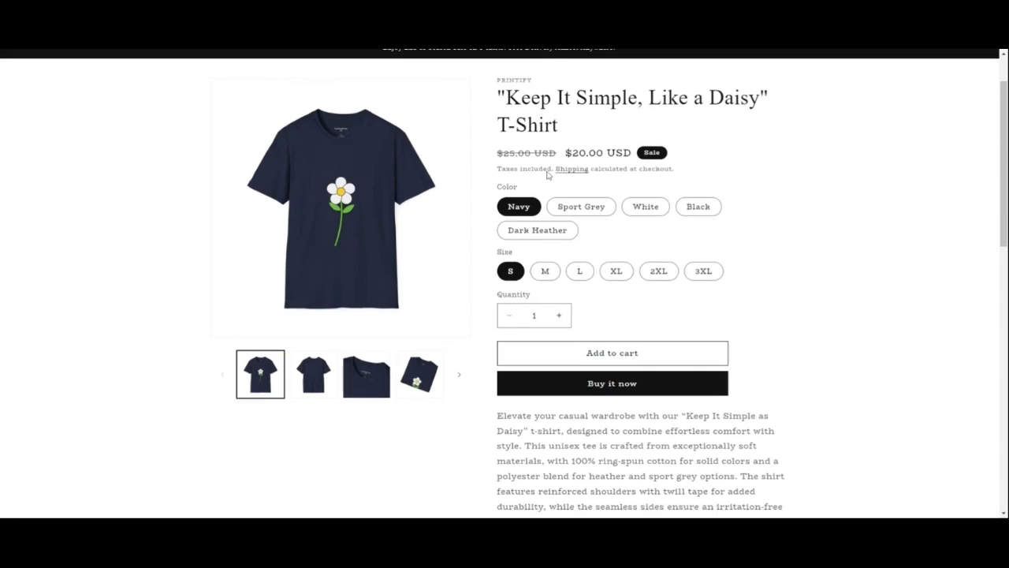
pyautogui.scroll(1, 599, 169)
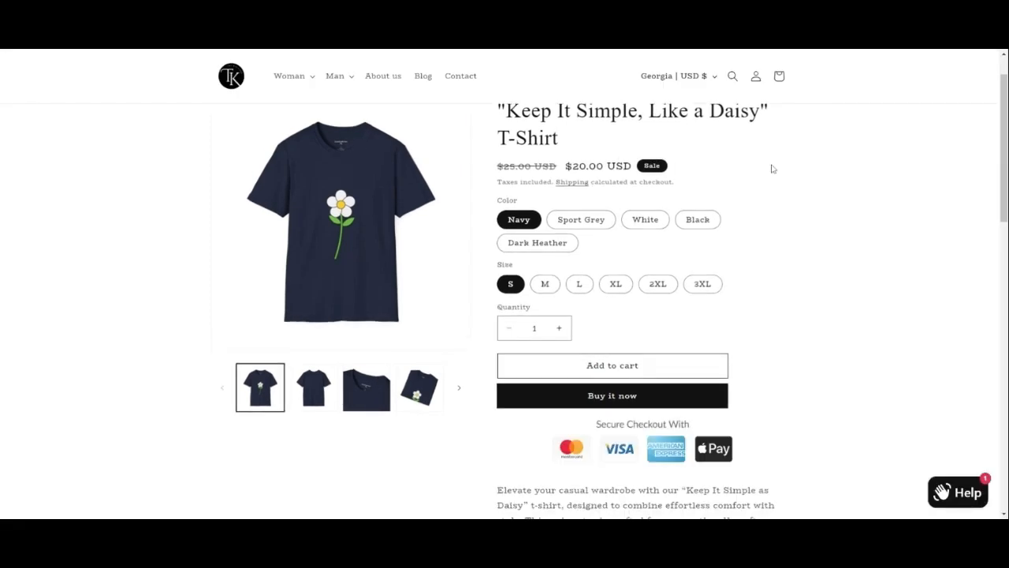
pyautogui.scroll(1, 778, 173)
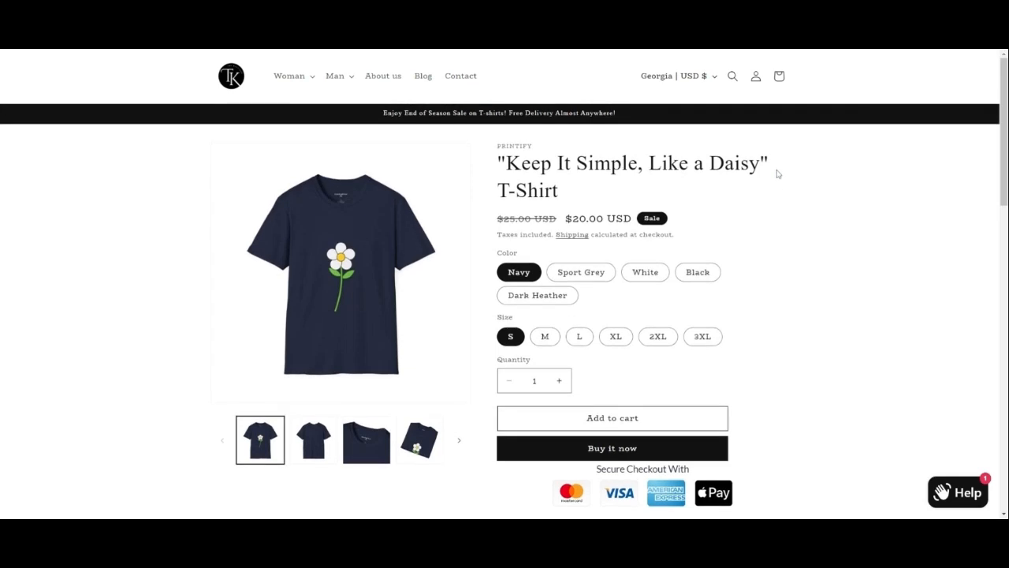
pyautogui.scroll(-1, 779, 174)
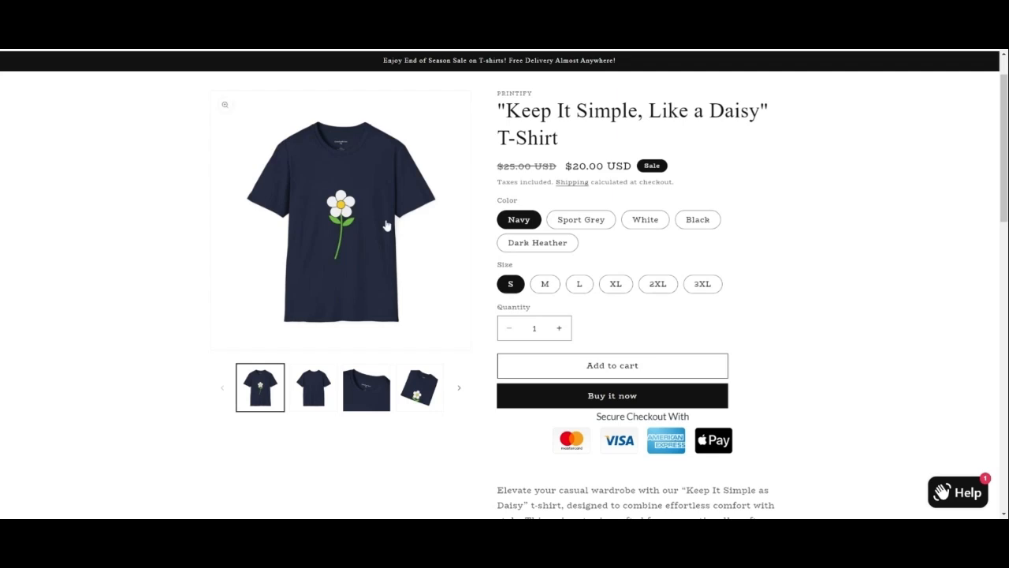
pyautogui.click(583, 224)
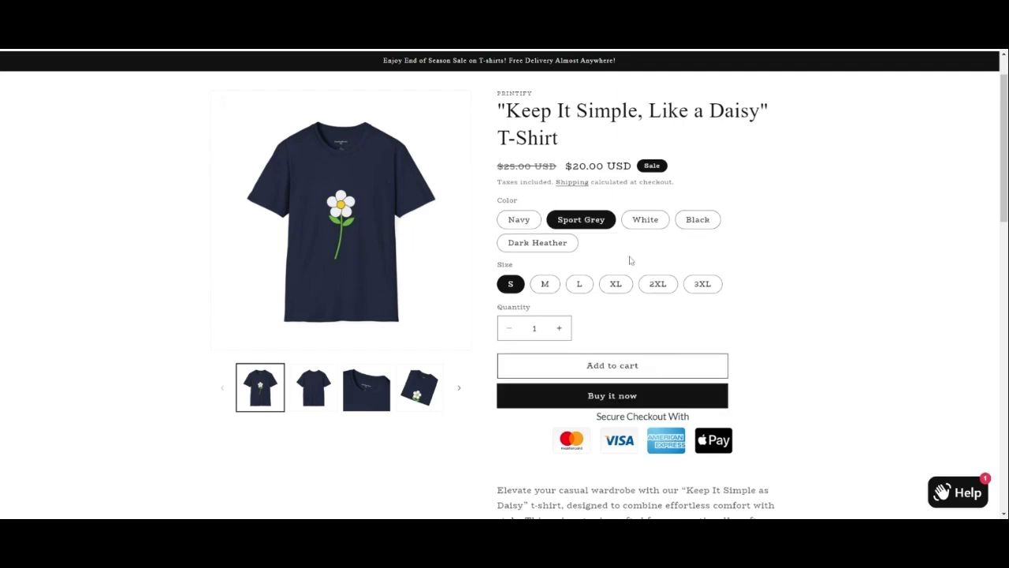